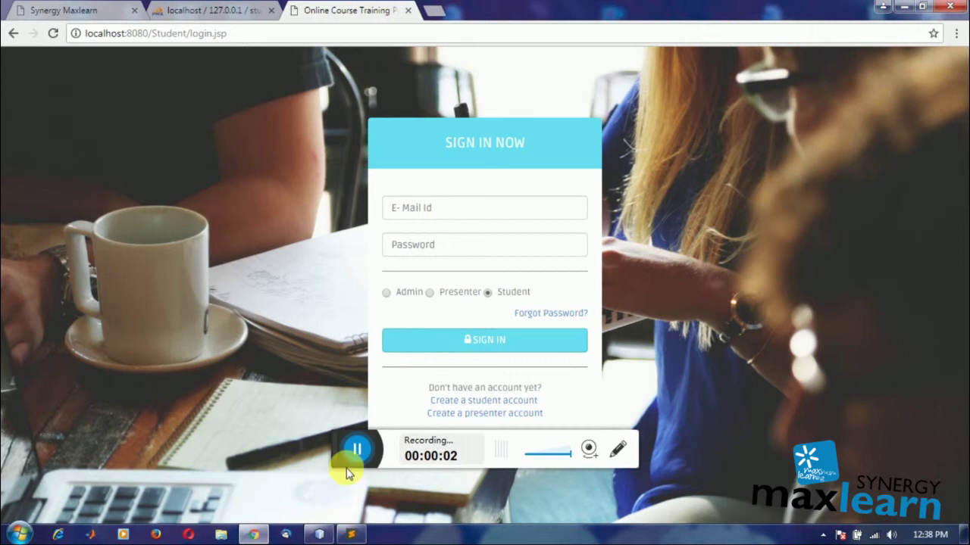
# Switch to Sublime Text and read the Learn App title and the line naming its three modules
pyautogui.click(350, 535)
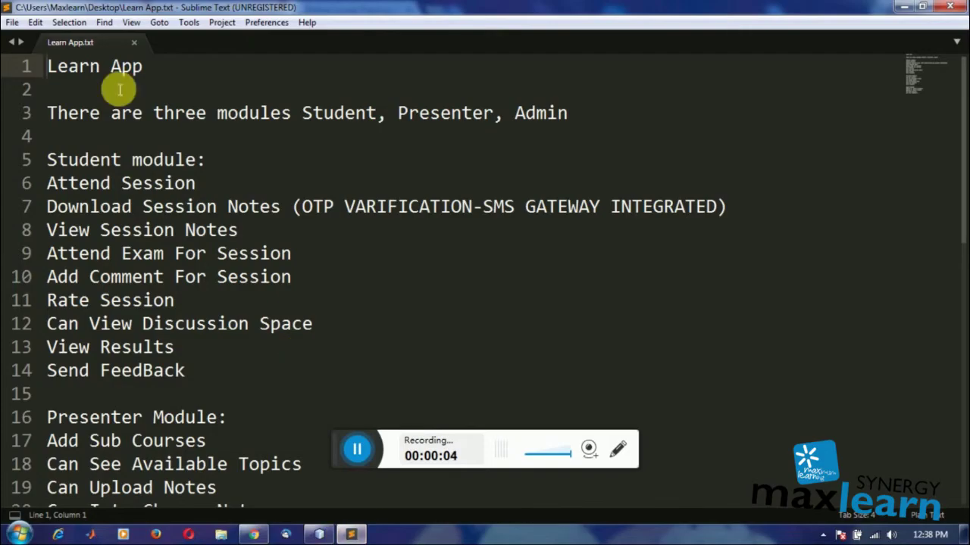
pyautogui.click(149, 67)
pyautogui.moveTo(149, 67); pyautogui.dragTo(47, 67)
pyautogui.click(101, 113)
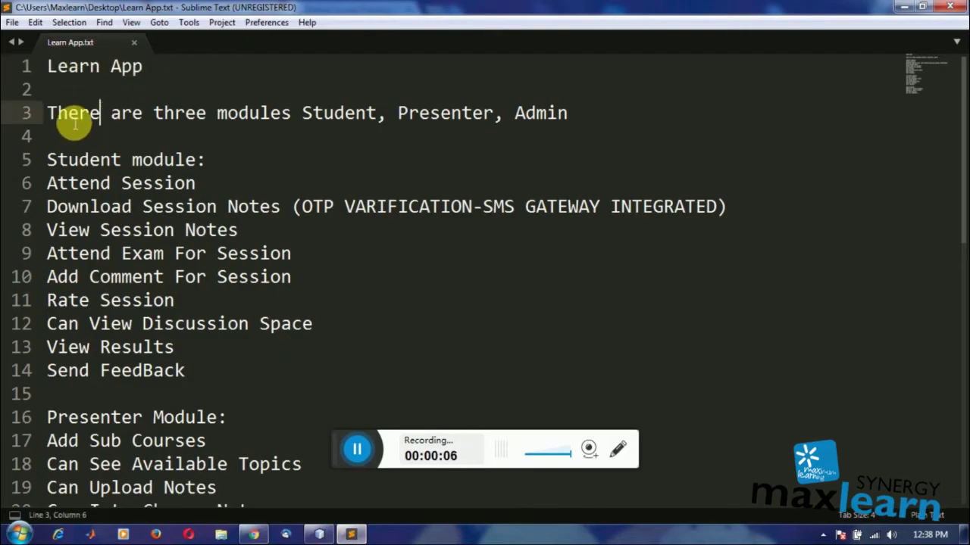
pyautogui.moveTo(48, 114); pyautogui.dragTo(614, 114)
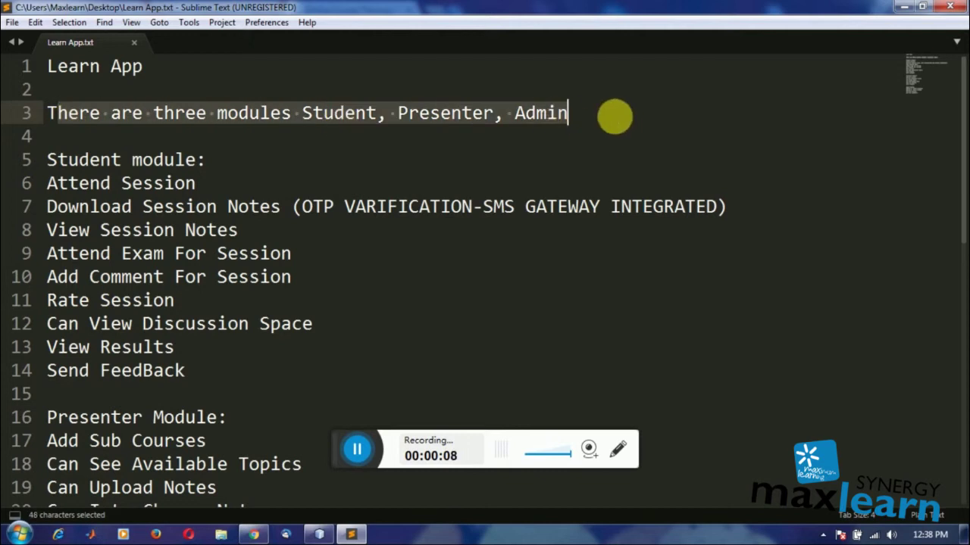
# Go through the Student module features one by one, from Attend Session to Send FeedBack, highlighting each line
pyautogui.click(176, 183)
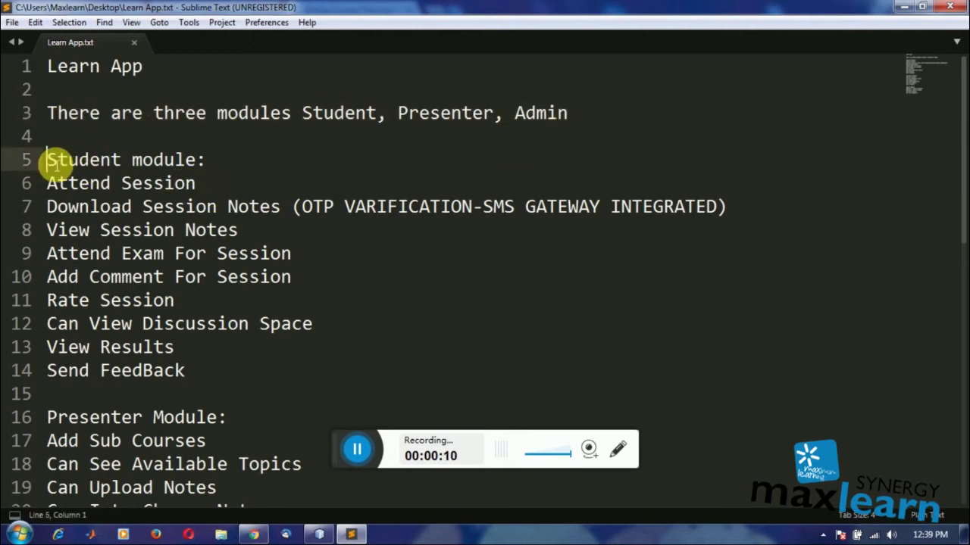
pyautogui.moveTo(45, 160); pyautogui.dragTo(207, 160)
pyautogui.moveTo(50, 183); pyautogui.dragTo(197, 183)
pyautogui.moveTo(50, 210); pyautogui.dragTo(731, 217)
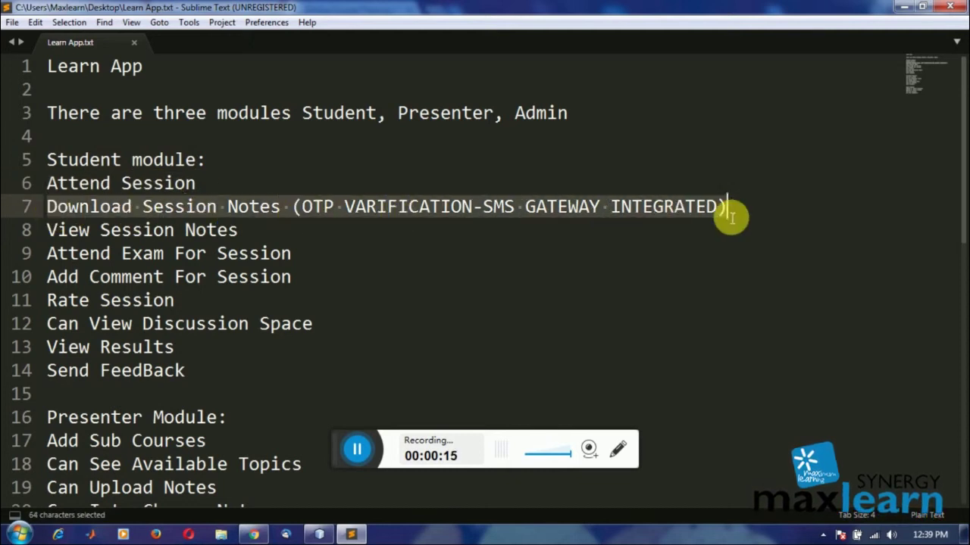
pyautogui.click(312, 203)
pyautogui.moveTo(303, 210); pyautogui.dragTo(685, 209)
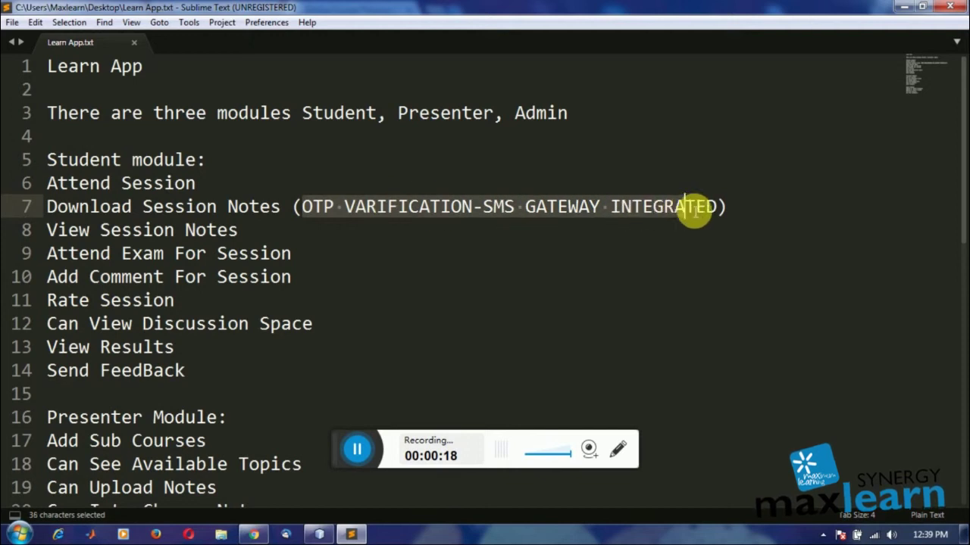
pyautogui.click(46, 232)
pyautogui.moveTo(47, 231); pyautogui.dragTo(241, 232)
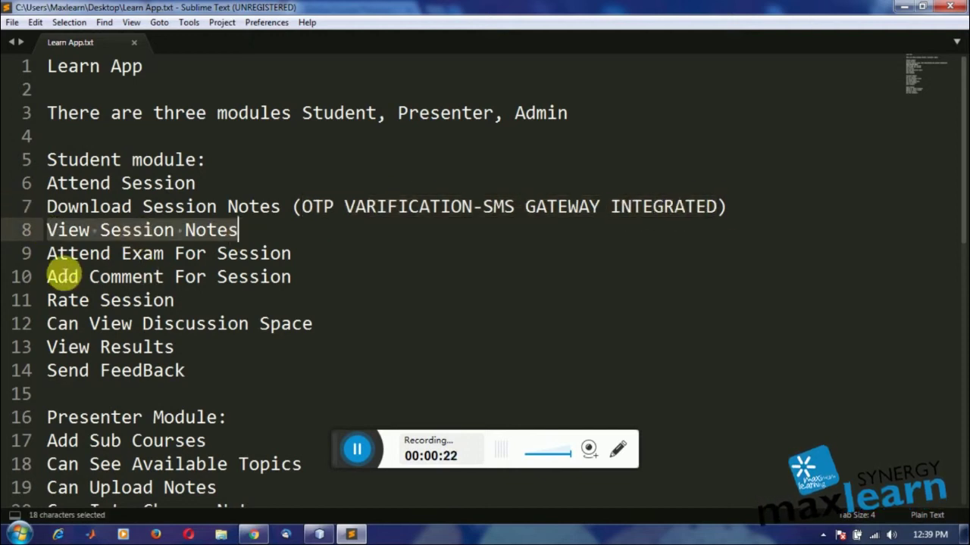
pyautogui.moveTo(47, 254); pyautogui.dragTo(292, 254)
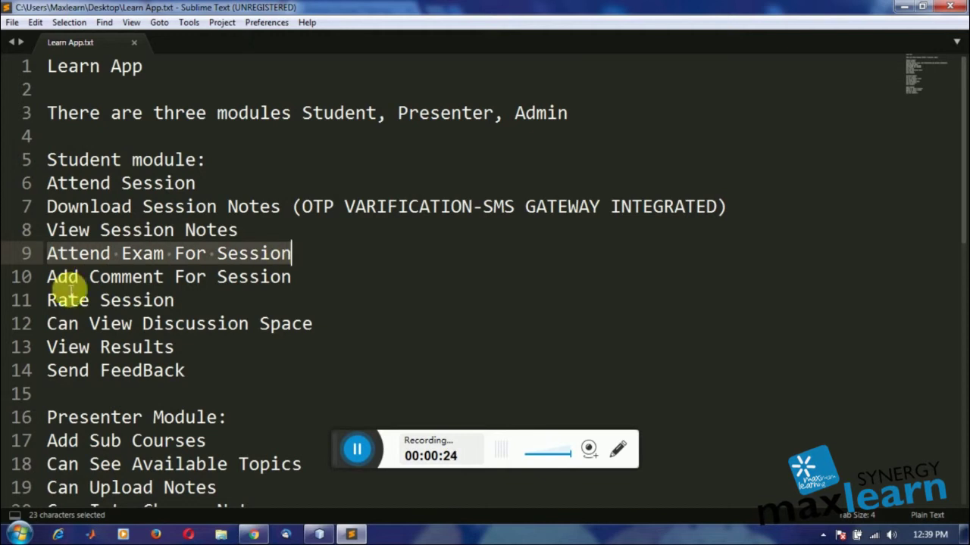
pyautogui.click(44, 279)
pyautogui.scroll(-2, 47, 278)
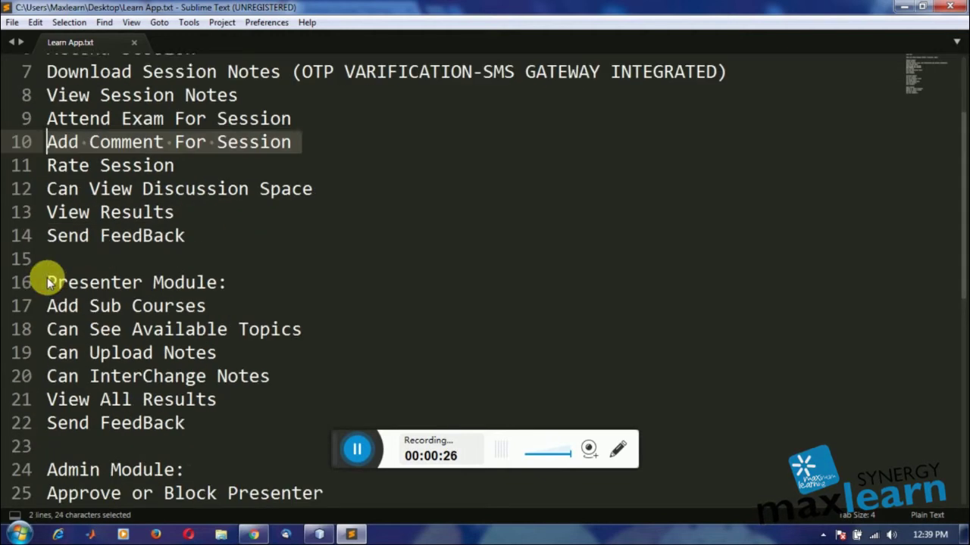
pyautogui.click(48, 162)
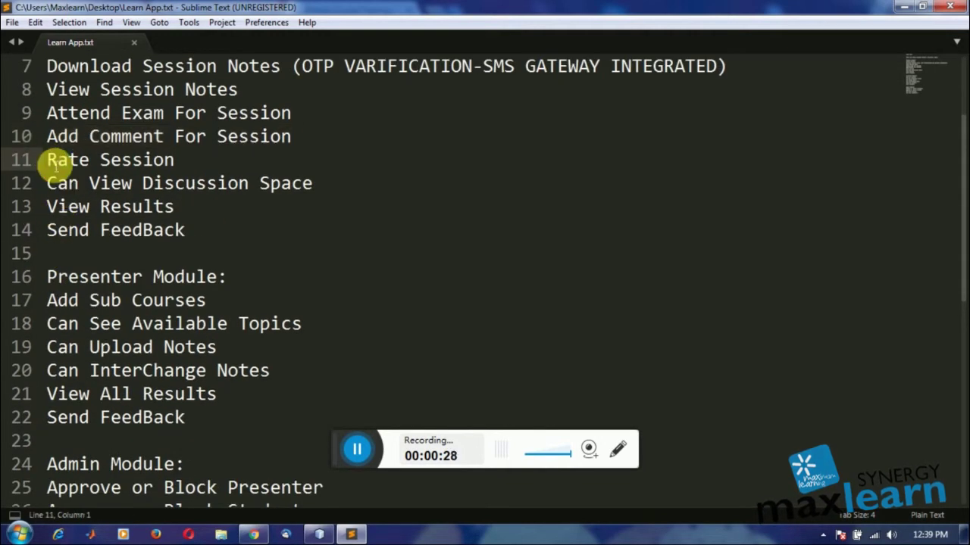
pyautogui.moveTo(54, 165); pyautogui.dragTo(210, 162)
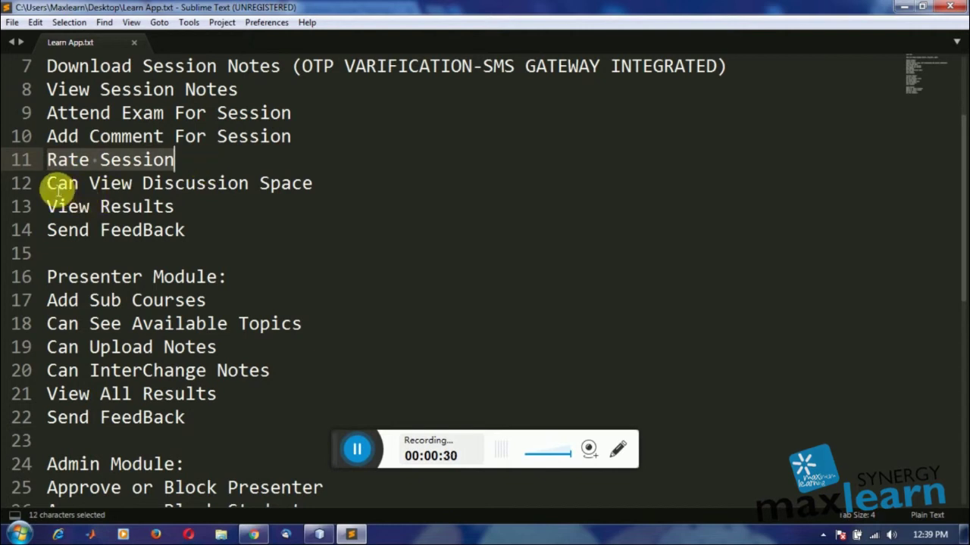
pyautogui.moveTo(48, 184); pyautogui.dragTo(315, 186)
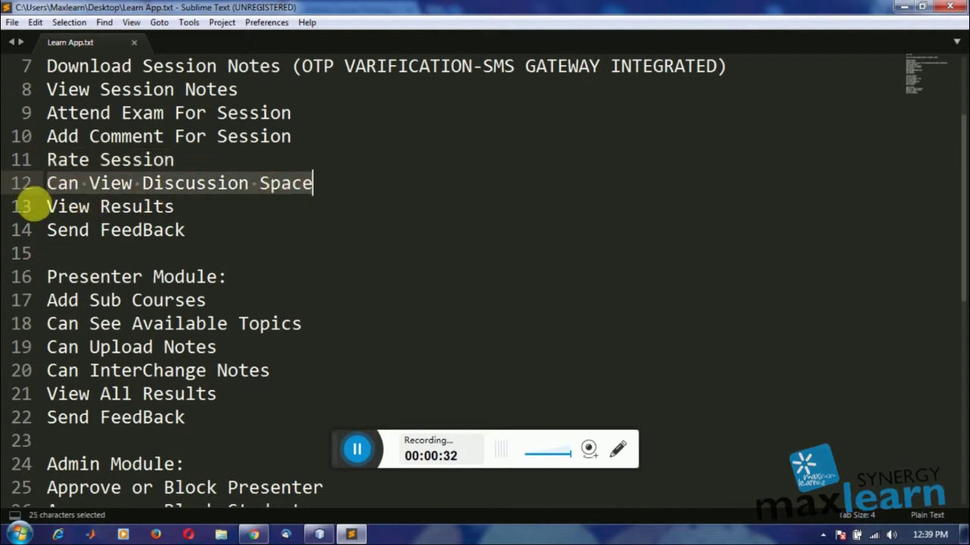
pyautogui.moveTo(48, 209); pyautogui.dragTo(190, 210)
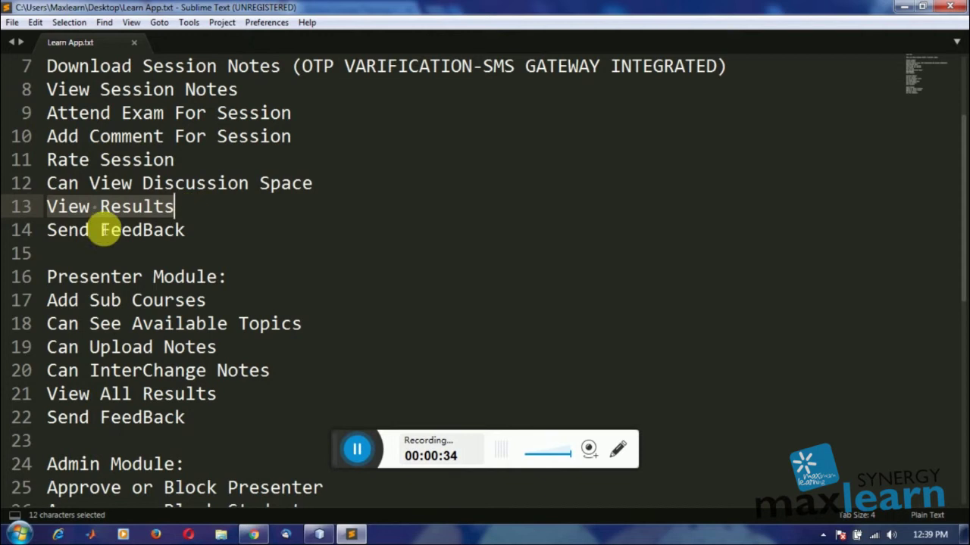
pyautogui.moveTo(45, 233); pyautogui.dragTo(194, 234)
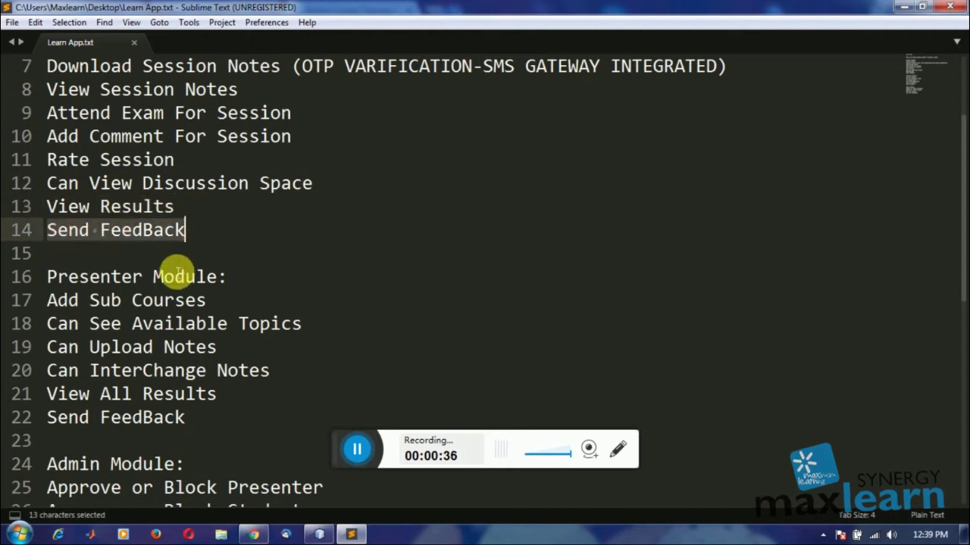
# Go through the Presenter Module features, from Add Sub Courses to Send FeedBack, highlighting each line
pyautogui.scroll(-2, 108, 225)
pyautogui.moveTo(48, 138); pyautogui.dragTo(227, 144)
pyautogui.moveTo(48, 162); pyautogui.dragTo(216, 160)
pyautogui.moveTo(57, 188); pyautogui.dragTo(341, 185)
pyautogui.moveTo(47, 208); pyautogui.dragTo(227, 206)
pyautogui.moveTo(58, 231); pyautogui.dragTo(271, 232)
pyautogui.moveTo(46, 253); pyautogui.dragTo(218, 253)
pyautogui.moveTo(48, 279); pyautogui.dragTo(230, 286)
# Go through the Admin Module features, from Approve or Block Presenter to Can View FeedBacks, highlighting each line
pyautogui.tripleClick(54, 325)
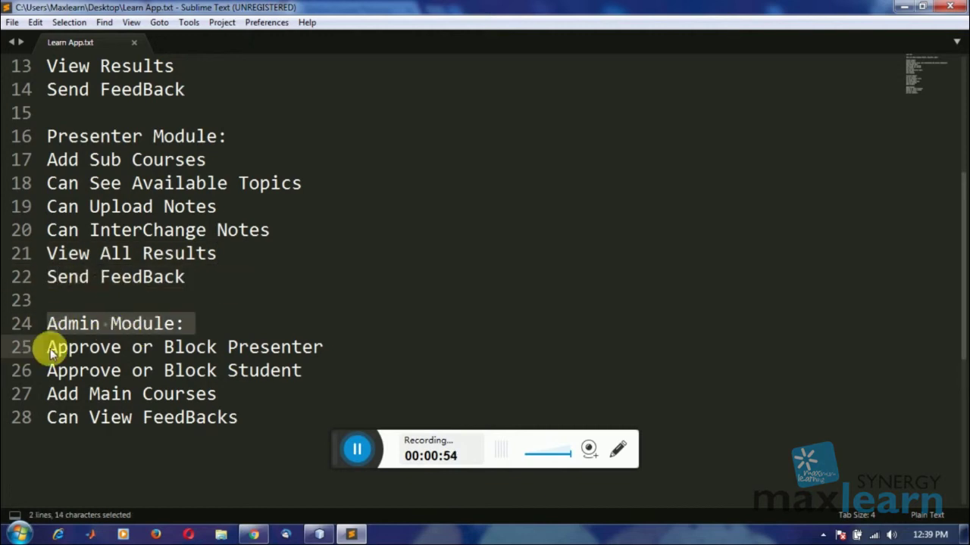
pyautogui.moveTo(50, 351); pyautogui.dragTo(393, 353)
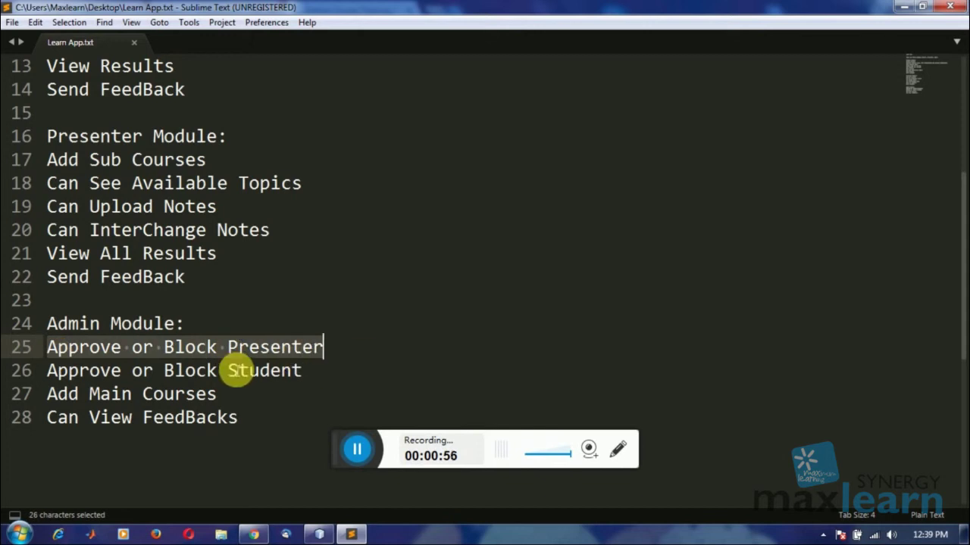
pyautogui.moveTo(50, 370); pyautogui.dragTo(305, 371)
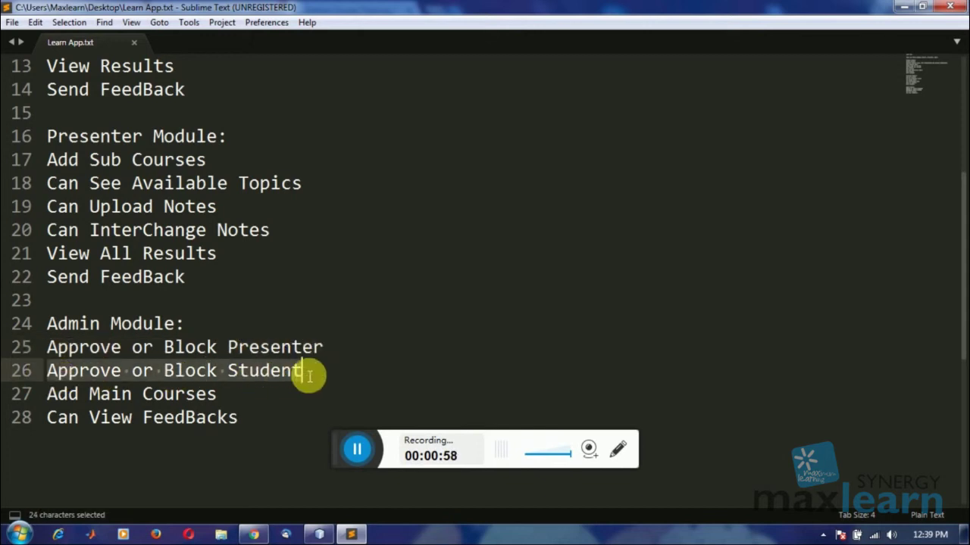
pyautogui.moveTo(48, 395); pyautogui.dragTo(215, 397)
pyautogui.moveTo(50, 419); pyautogui.dragTo(241, 418)
pyautogui.scroll(4, 300, 389)
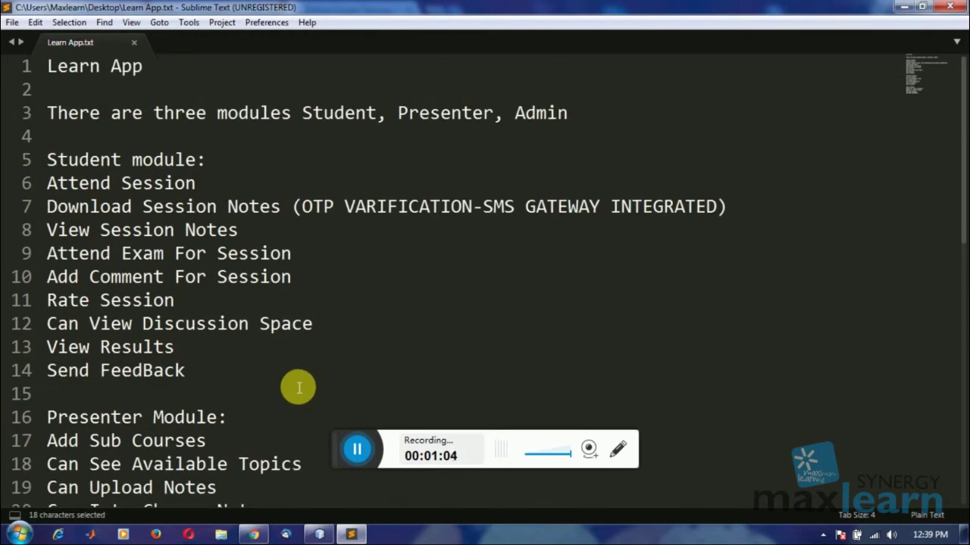
# Examine the student database's tables in phpMyAdmin in Chrome and the A_Course.jsp source of the Student project in NetBeans
pyautogui.click(253, 532)
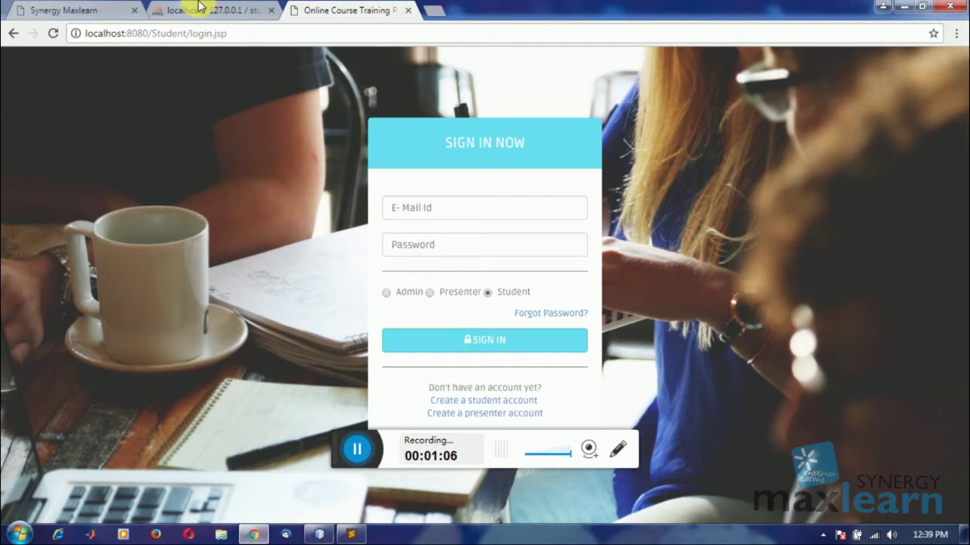
pyautogui.click(201, 8)
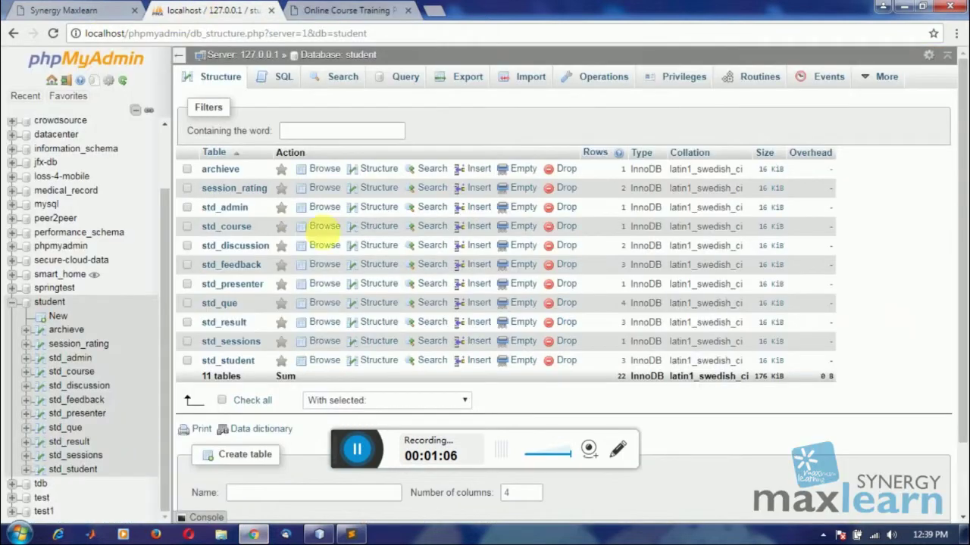
pyautogui.click(52, 306)
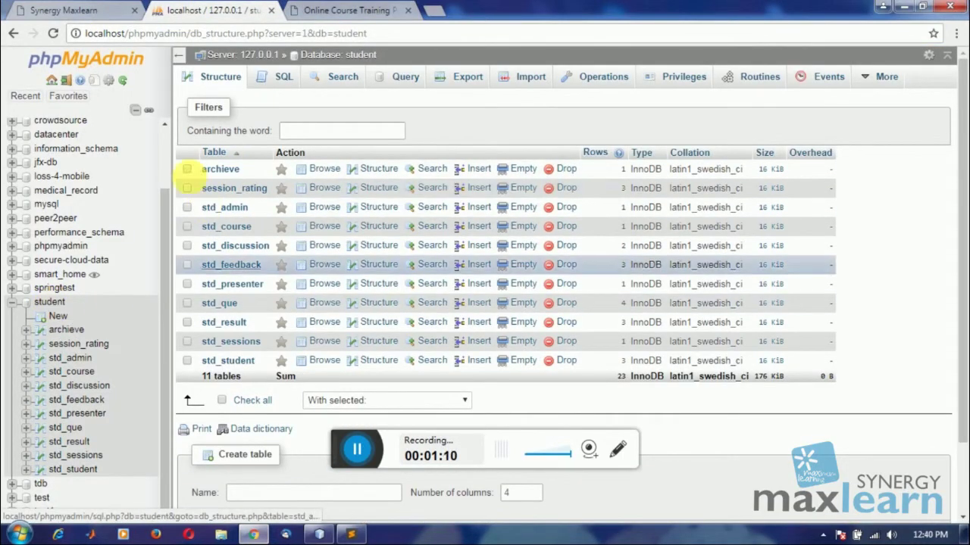
pyautogui.click(318, 535)
pyautogui.scroll(6, 481, 308)
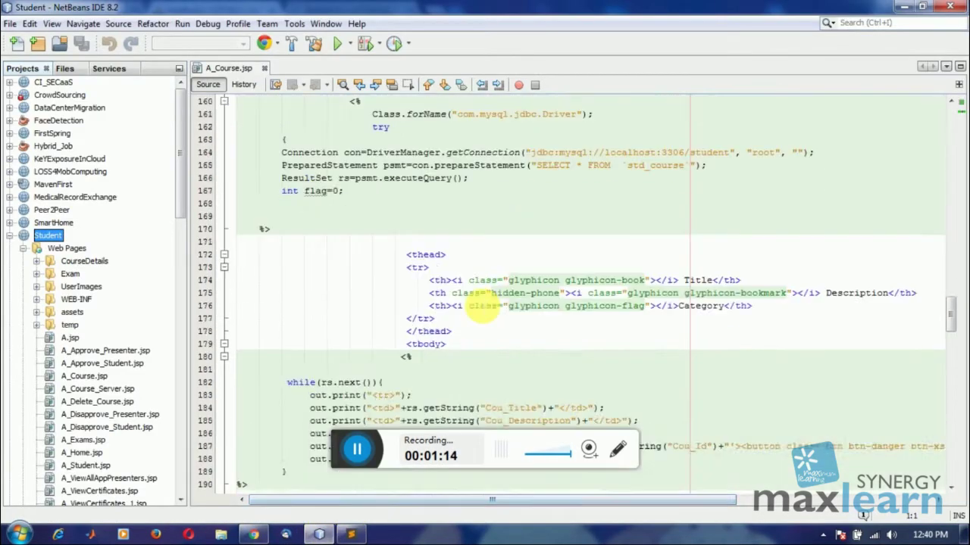
# Switch back to Chrome, sign in to the course portal as a Student with the account e-mail and password, and open the session page
pyautogui.click(254, 537)
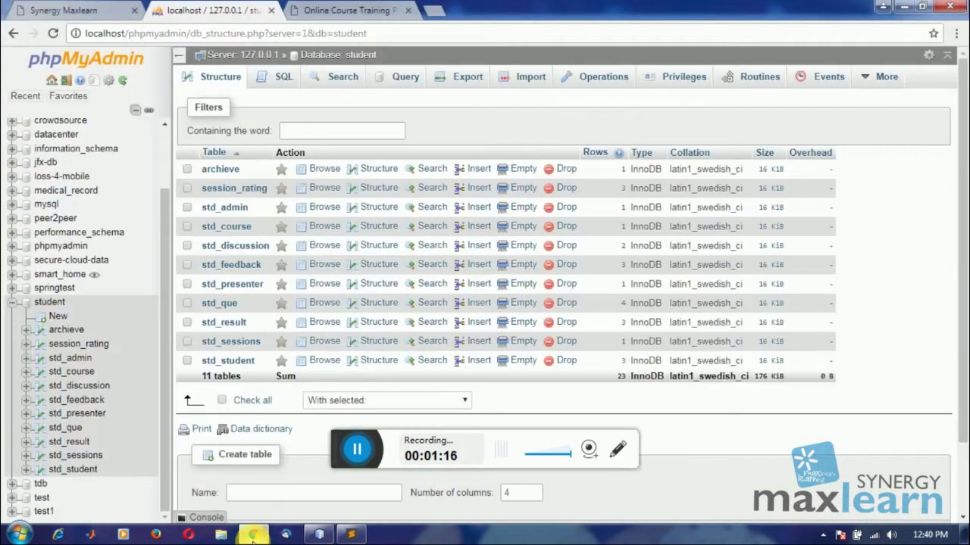
pyautogui.click(364, 9)
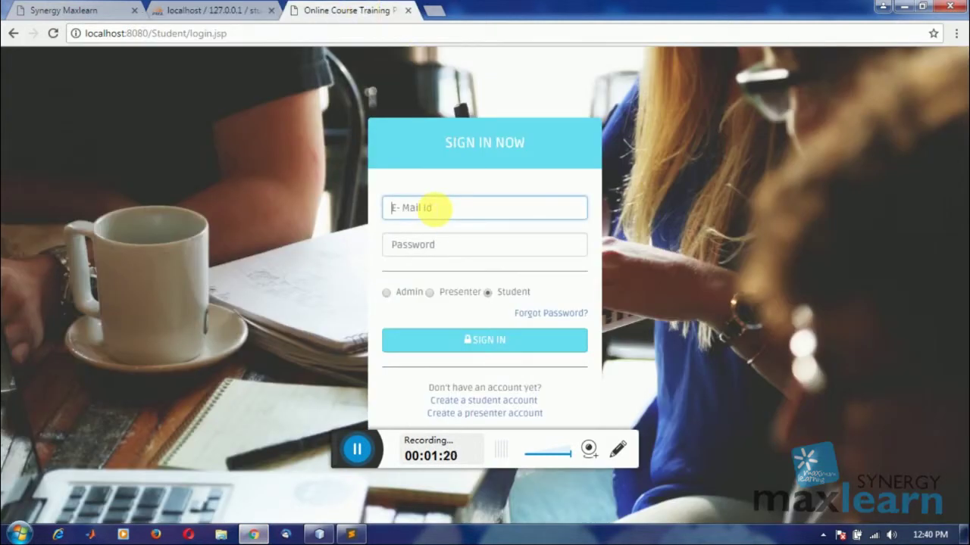
pyautogui.write('anaz')
pyautogui.press('Down')
pyautogui.press('Tab')
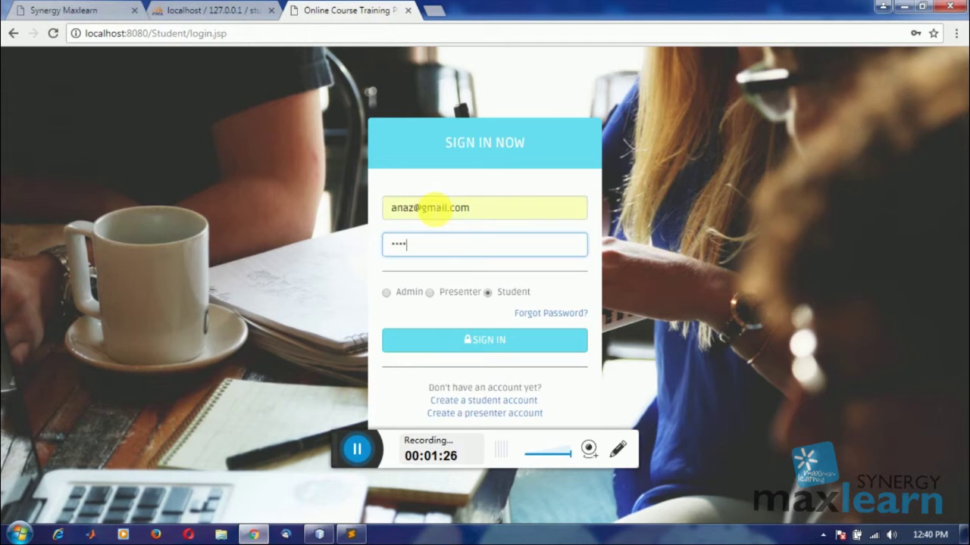
pyautogui.click(503, 297)
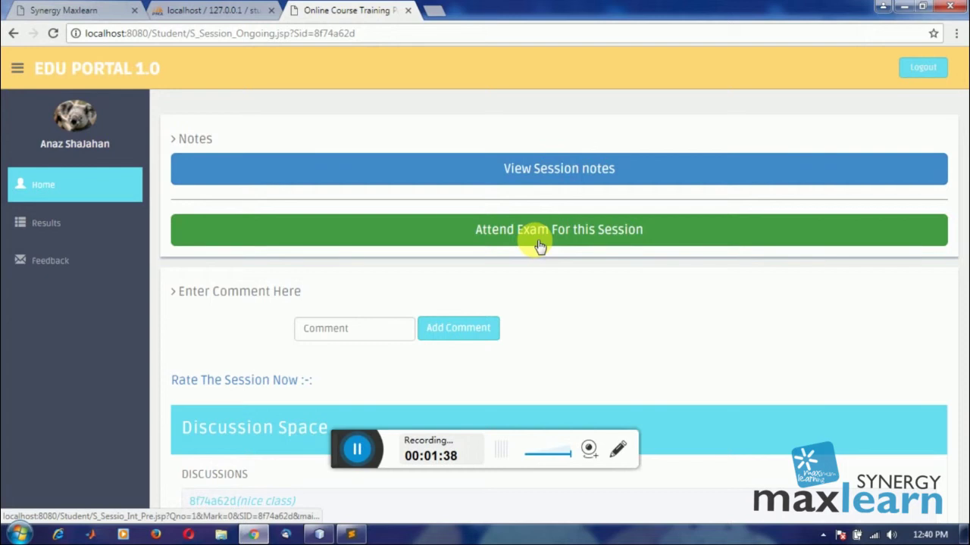
# Examine the session page's comment field, session rating link and Discussion Space
pyautogui.scroll(-2, 552, 336)
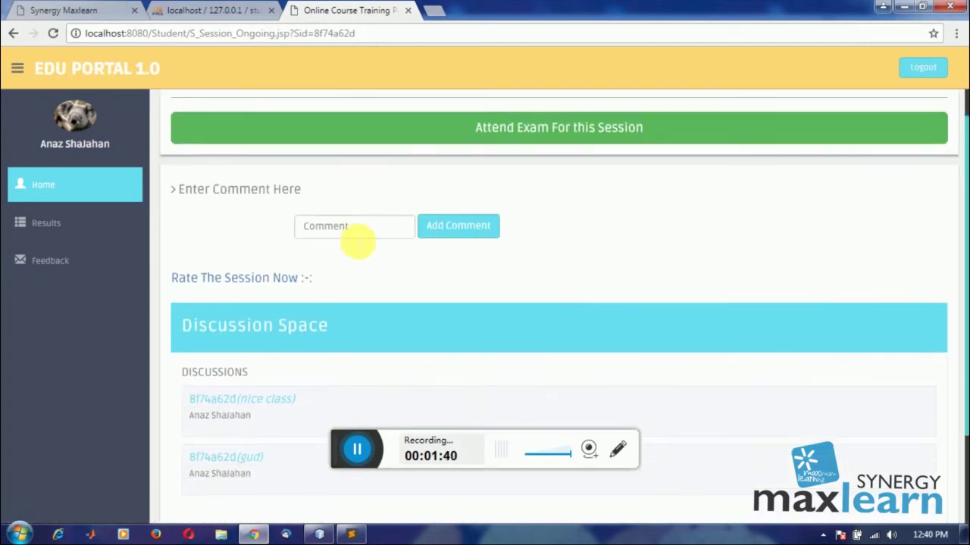
pyautogui.click(356, 234)
pyautogui.scroll(-2, 432, 281)
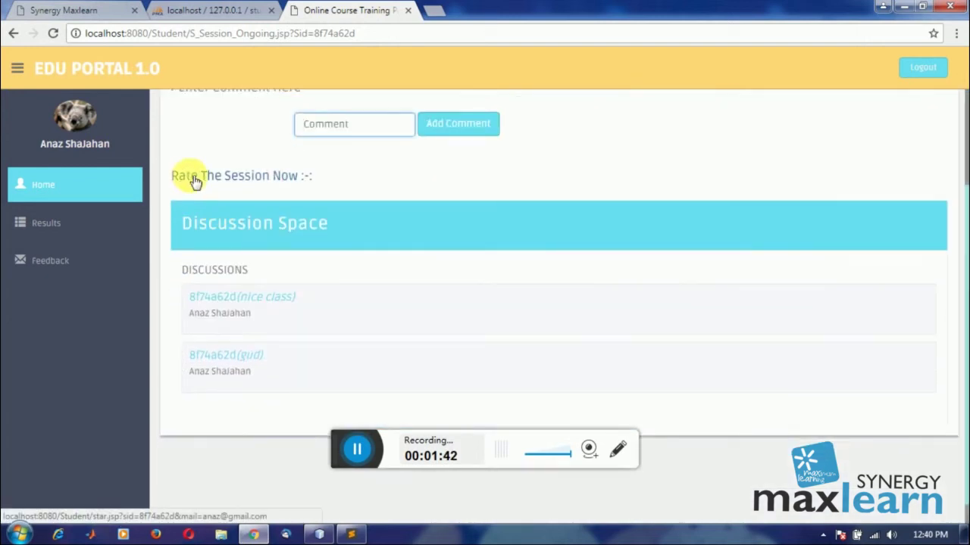
pyautogui.moveTo(184, 230); pyautogui.dragTo(381, 232)
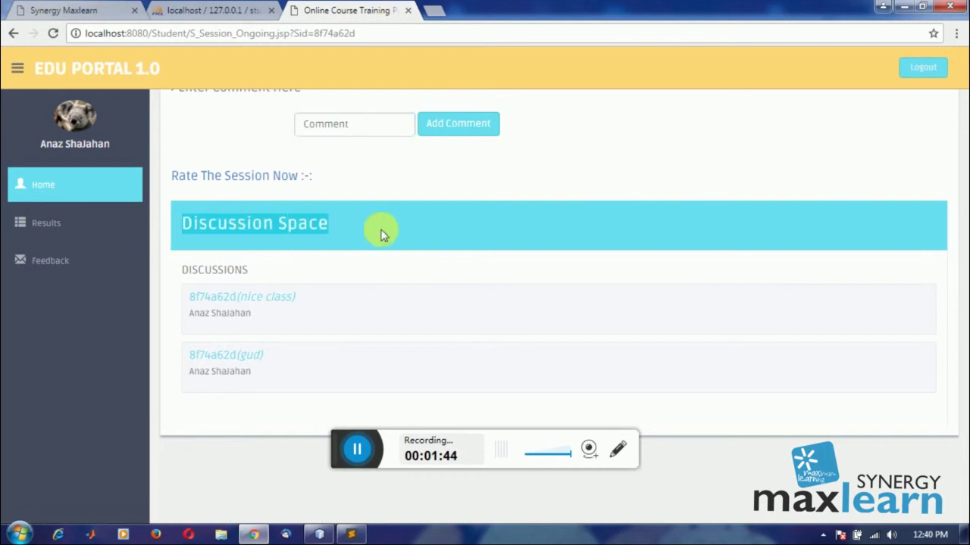
pyautogui.scroll(1, 567, 277)
pyautogui.scroll(2, 545, 296)
pyautogui.click(250, 432)
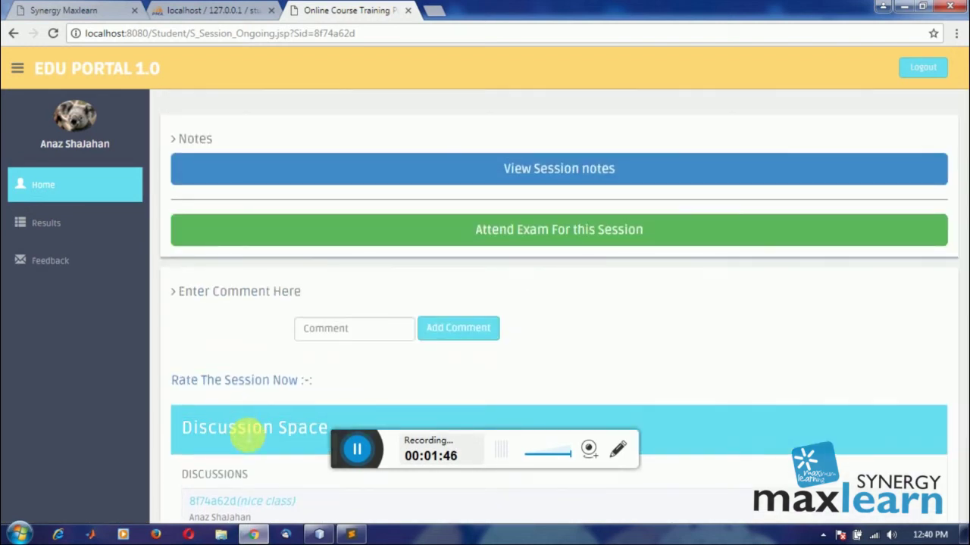
# Start the exam for this session and submit option A (5) as the answer to the first question
pyautogui.click(538, 234)
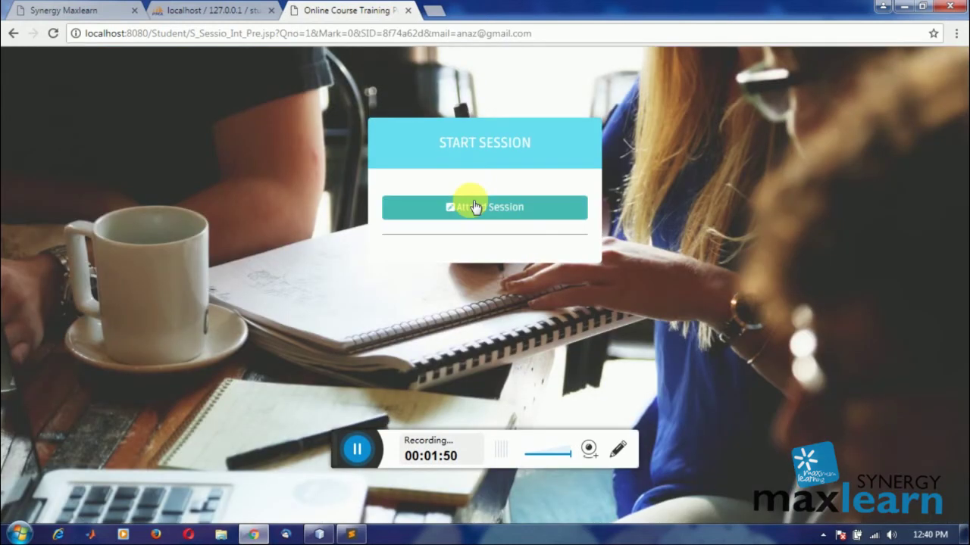
pyautogui.click(471, 206)
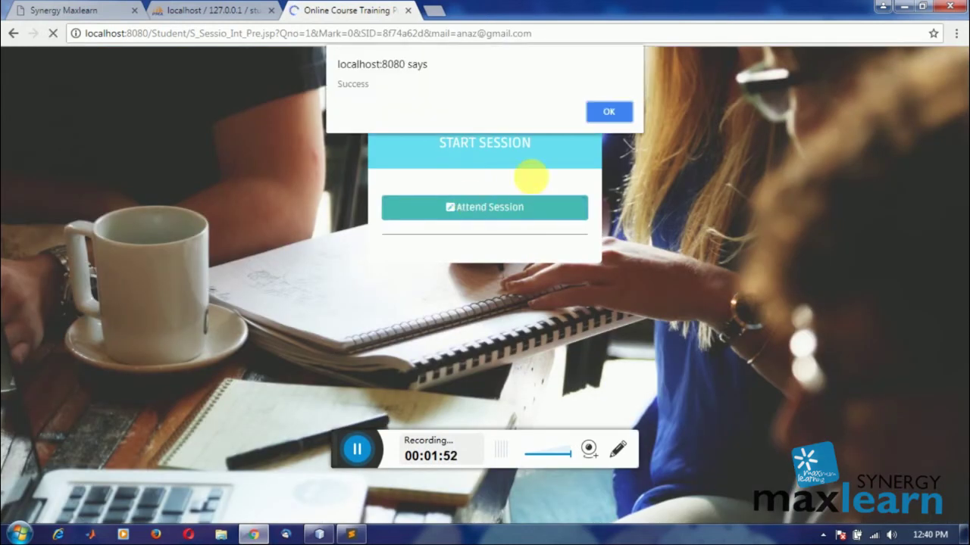
pyautogui.click(610, 110)
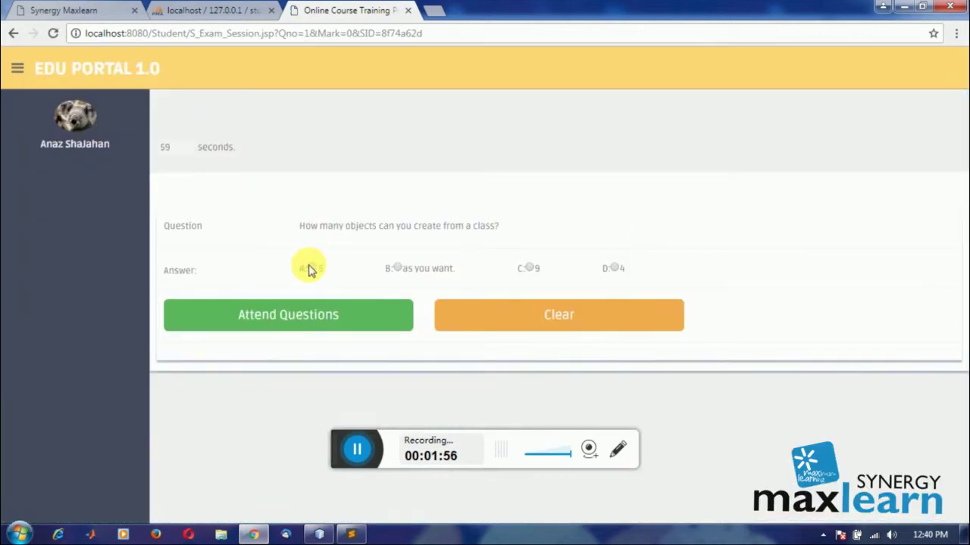
pyautogui.click(310, 268)
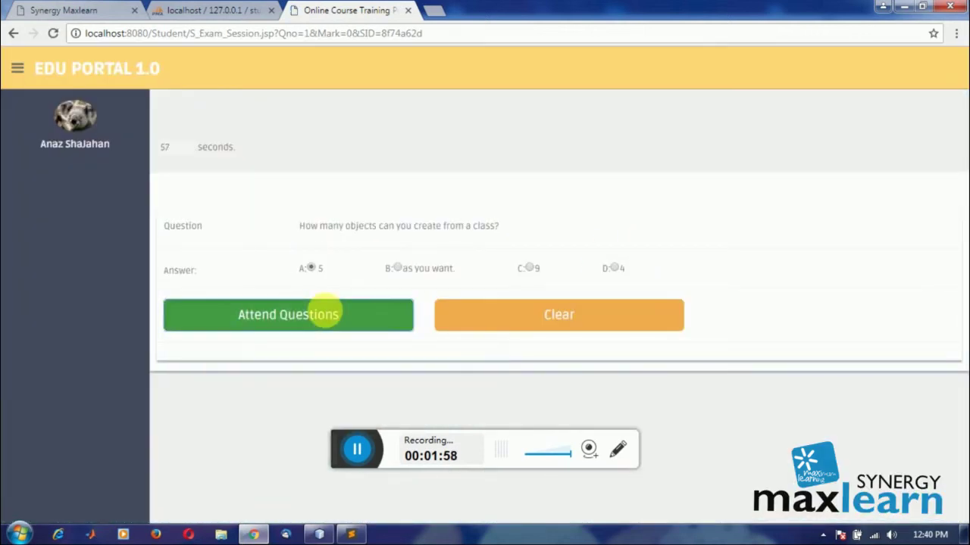
pyautogui.click(325, 314)
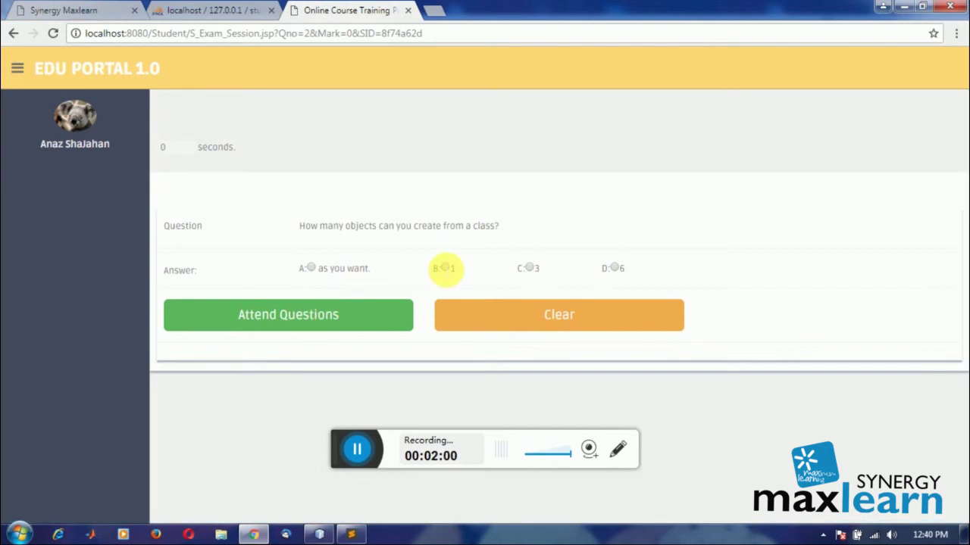
# Answer exam questions two to five, choosing 1 for question two, 9 for question four and "as you want" for question five
pyautogui.click(445, 269)
pyautogui.click(310, 320)
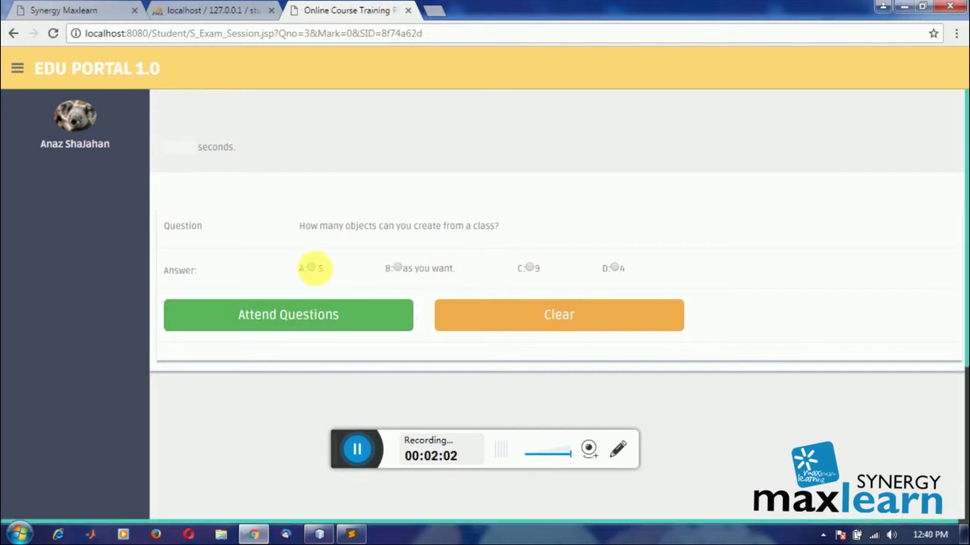
pyautogui.click(387, 306)
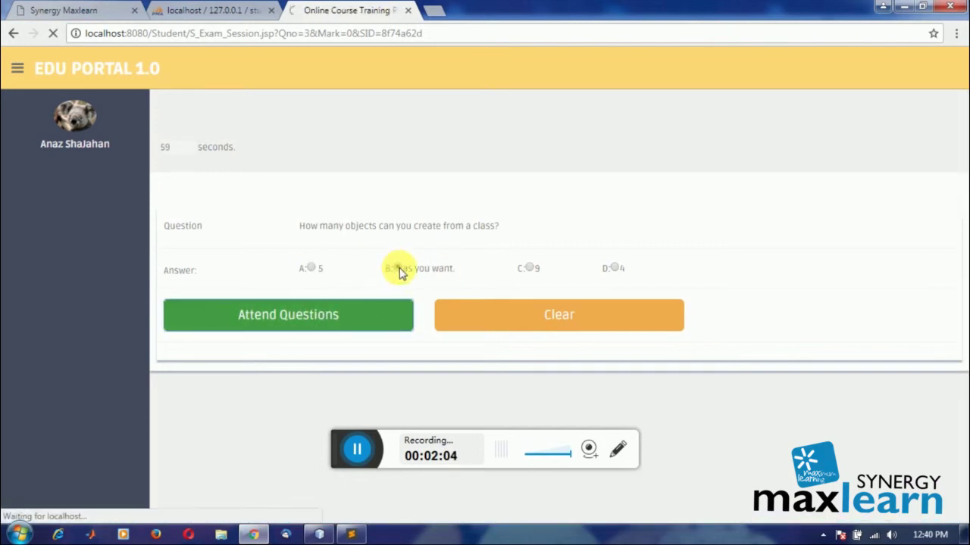
pyautogui.click(530, 268)
pyautogui.click(350, 315)
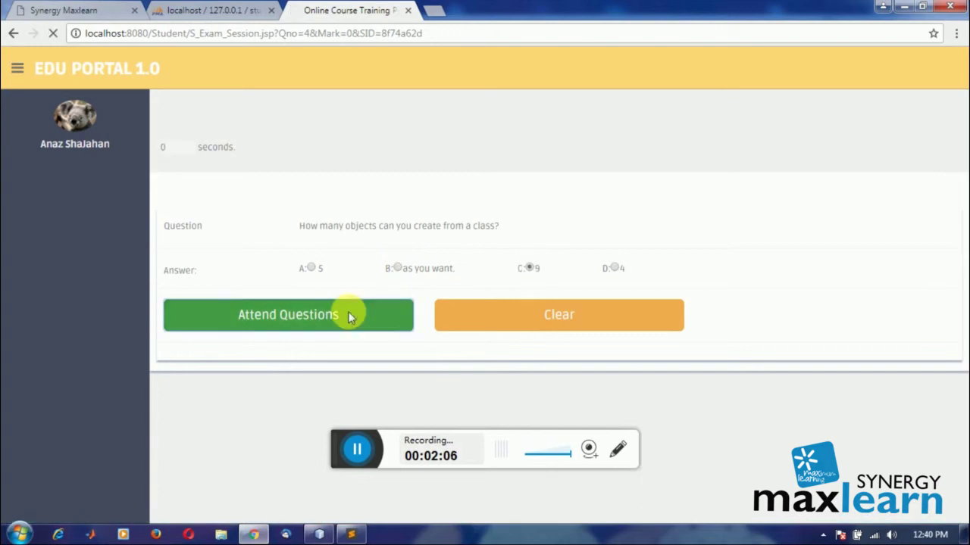
pyautogui.click(311, 268)
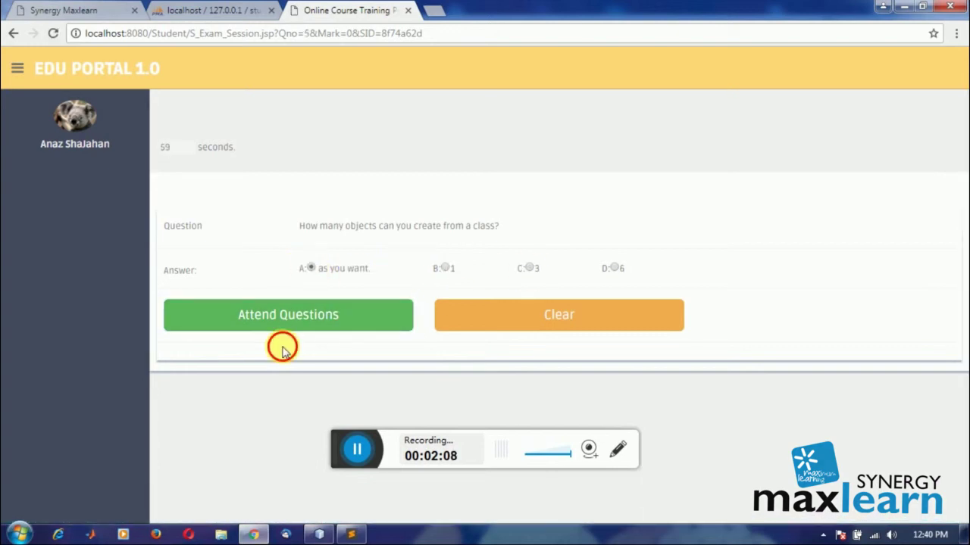
pyautogui.click(247, 313)
# Submit answers to exam questions six to ten, choosing 56 for question six and "as you want" for questions seven and nine
pyautogui.click(397, 269)
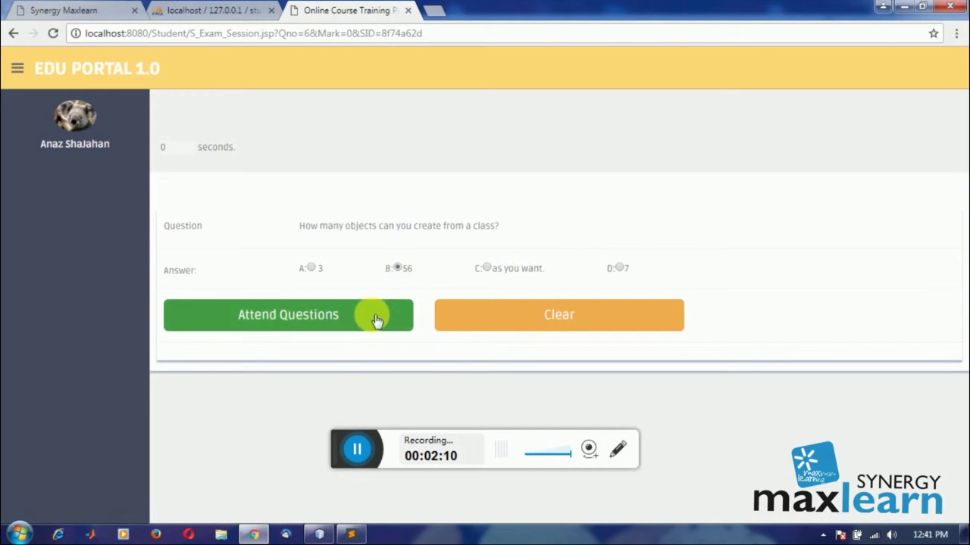
pyautogui.click(379, 317)
pyautogui.click(397, 268)
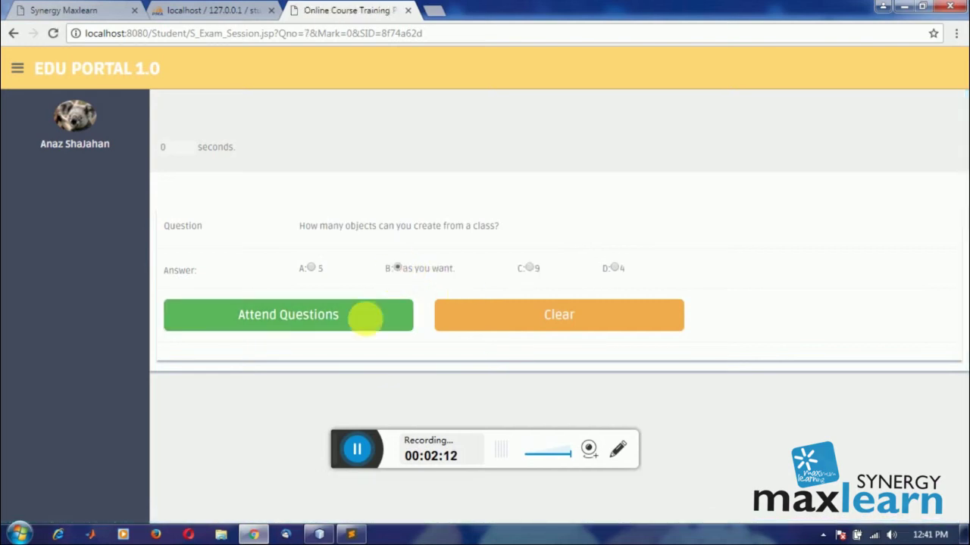
pyautogui.click(365, 319)
pyautogui.click(613, 269)
pyautogui.click(363, 312)
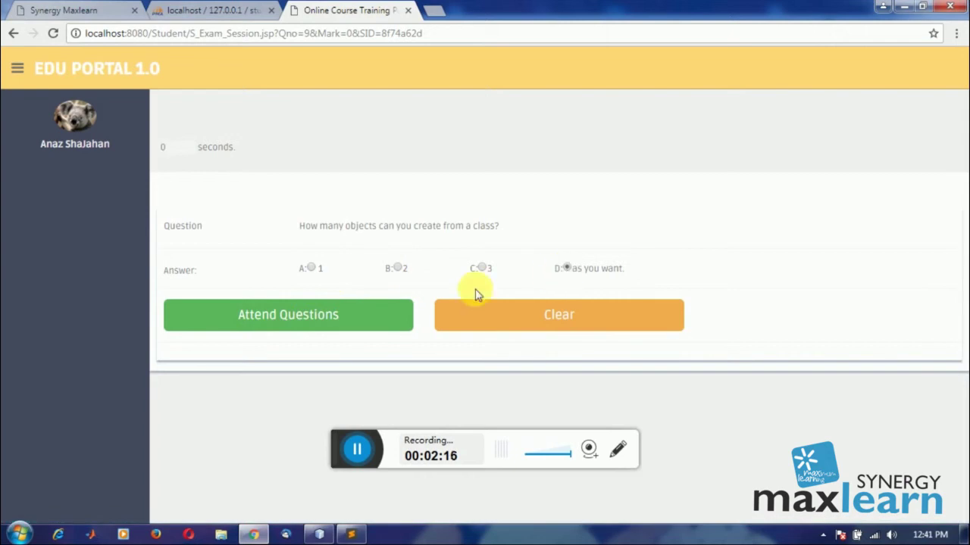
pyautogui.click(368, 316)
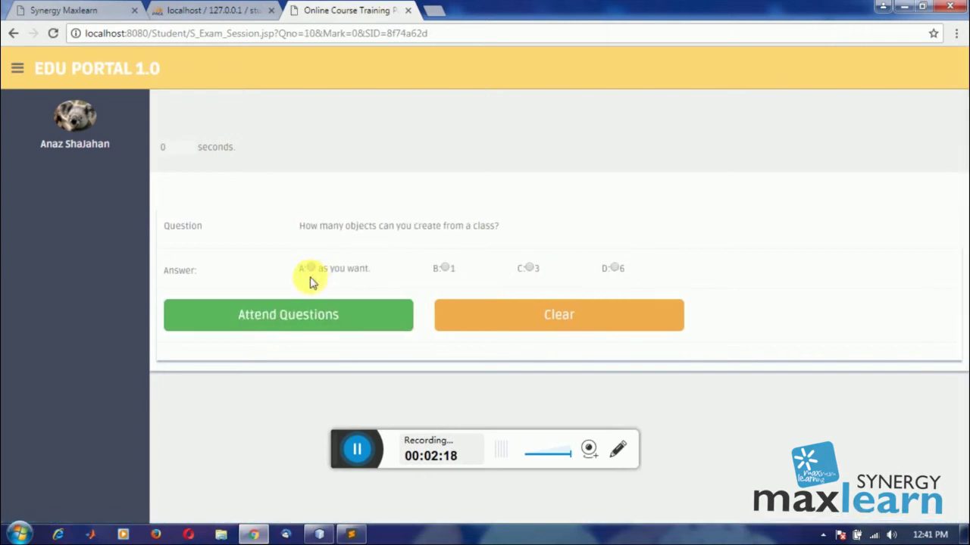
pyautogui.click(311, 312)
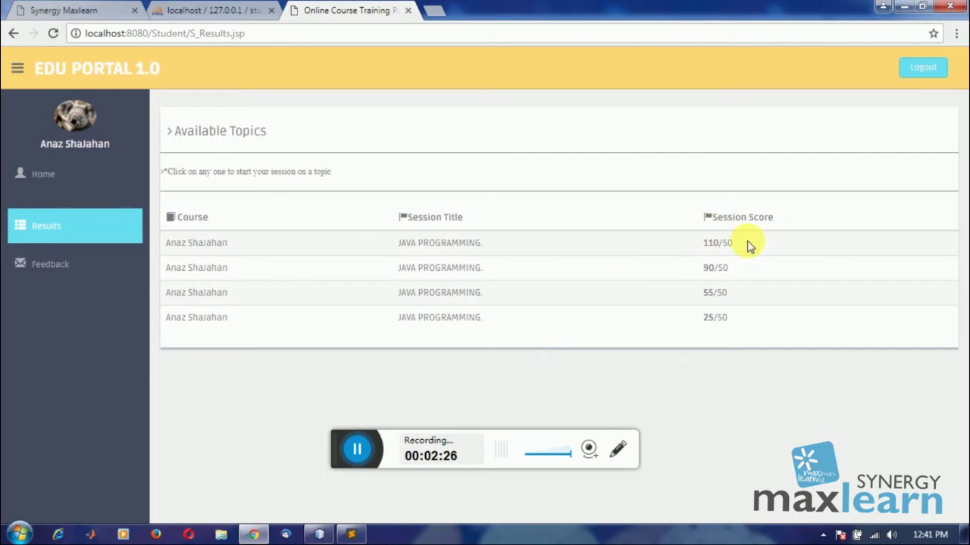
# Examine the session scores in the student's results and try out the feedback form with the message "syjuio"
pyautogui.moveTo(639, 241); pyautogui.dragTo(331, 247)
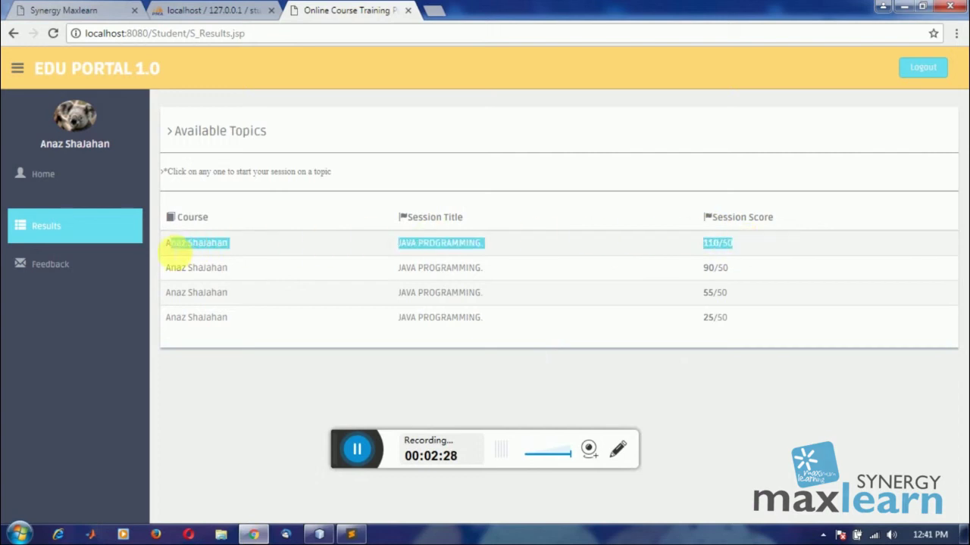
pyautogui.click(82, 232)
pyautogui.click(86, 259)
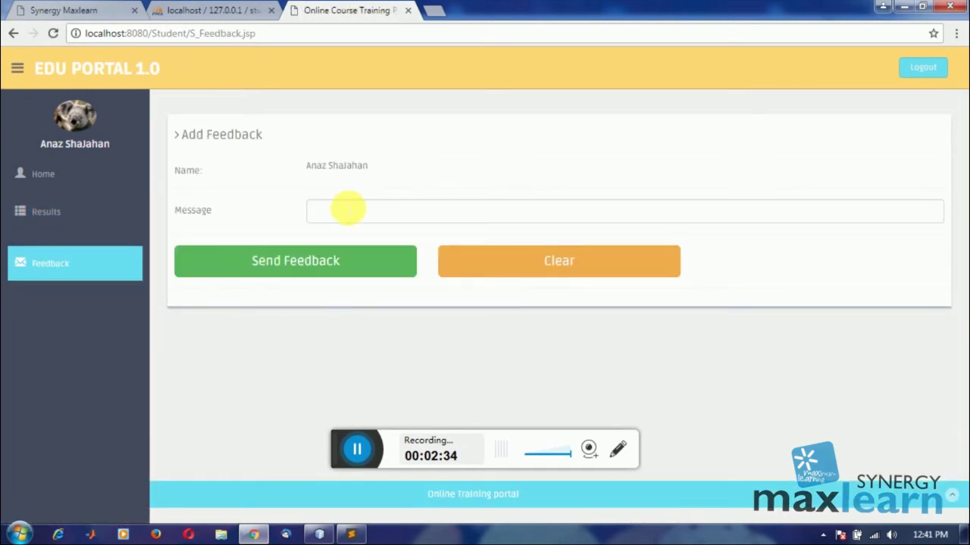
pyautogui.click(347, 209)
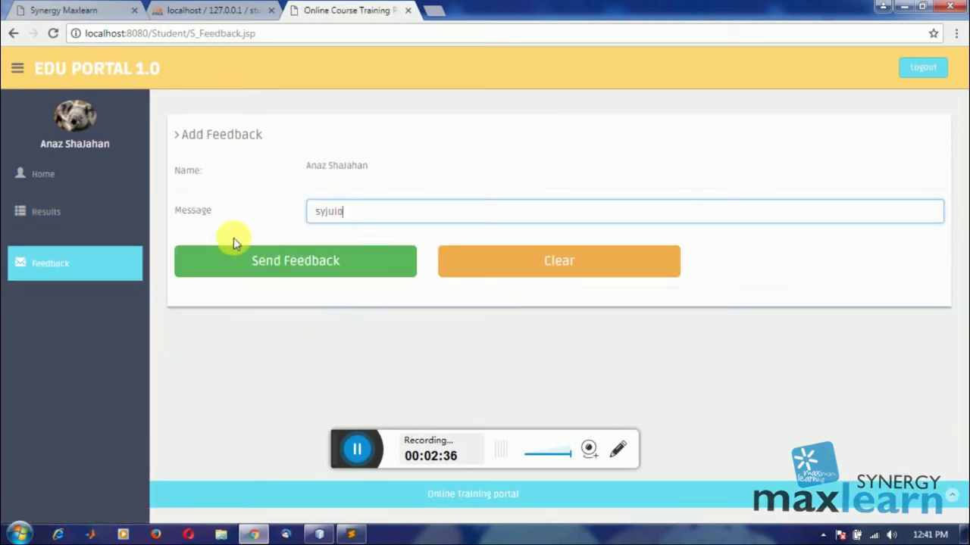
# Reopen the JAVA PROGRAMMING session from the student home page and submit a five-star rating for it
pyautogui.click(100, 182)
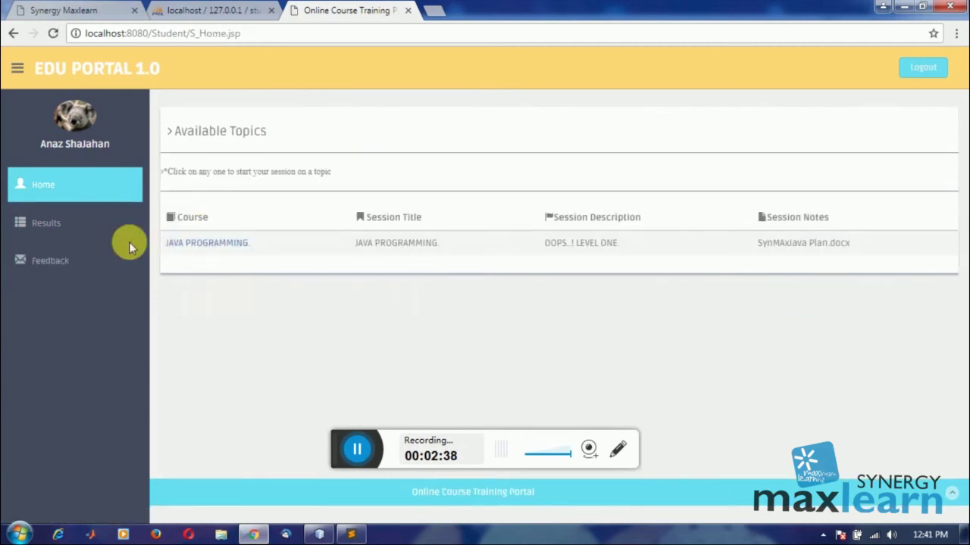
pyautogui.click(205, 243)
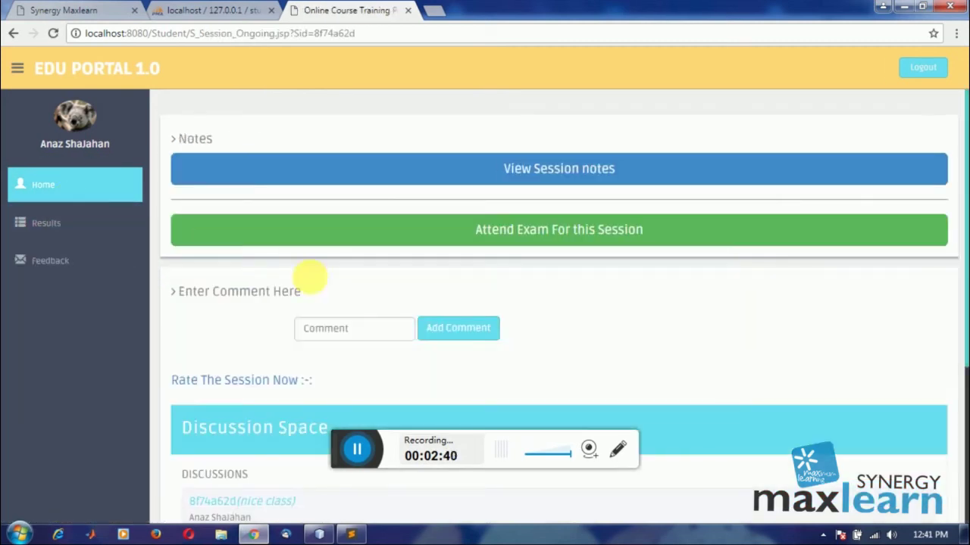
pyautogui.scroll(-3, 345, 318)
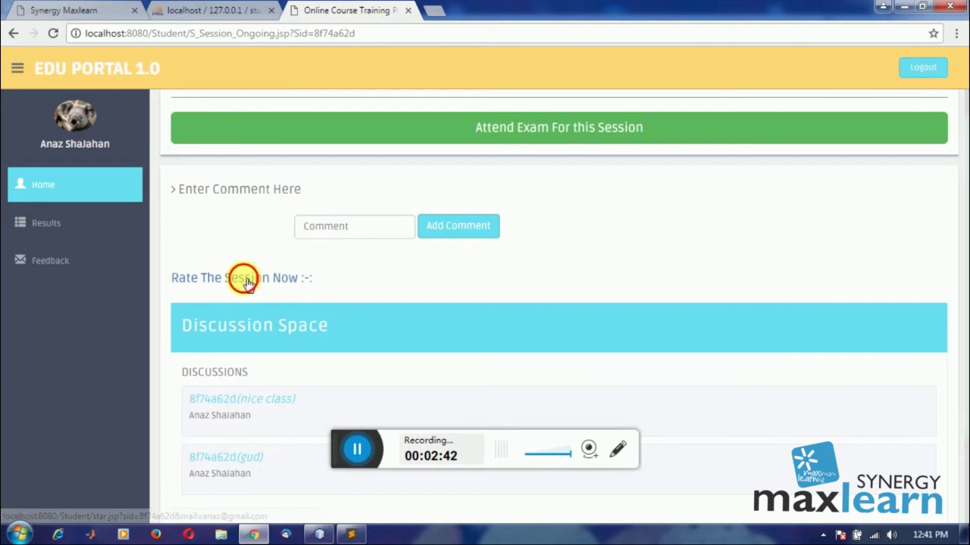
pyautogui.click(246, 280)
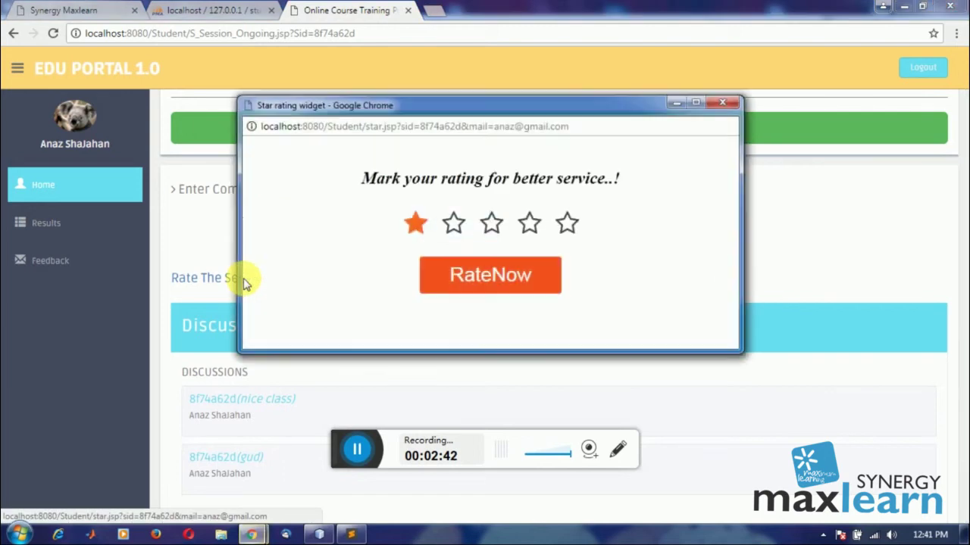
pyautogui.click(538, 229)
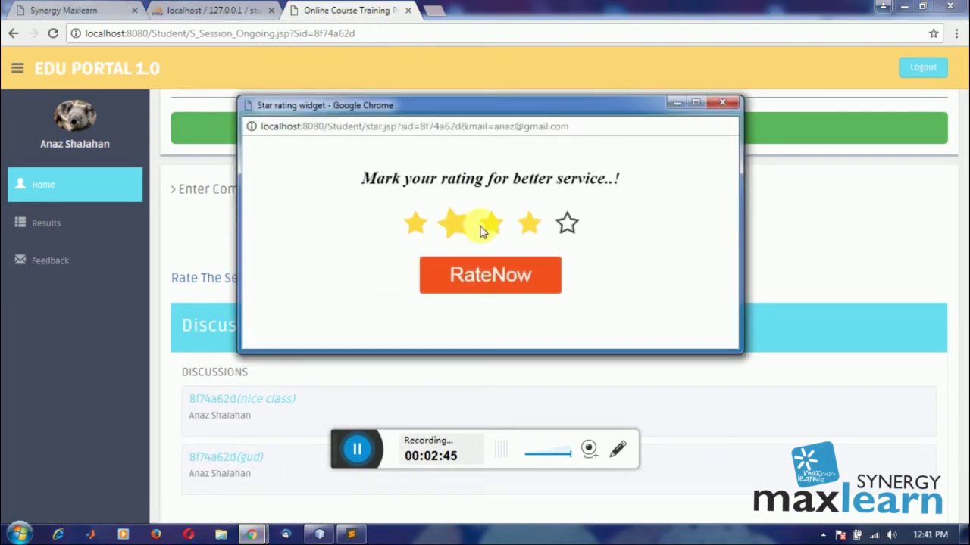
pyautogui.click(574, 223)
pyautogui.click(494, 269)
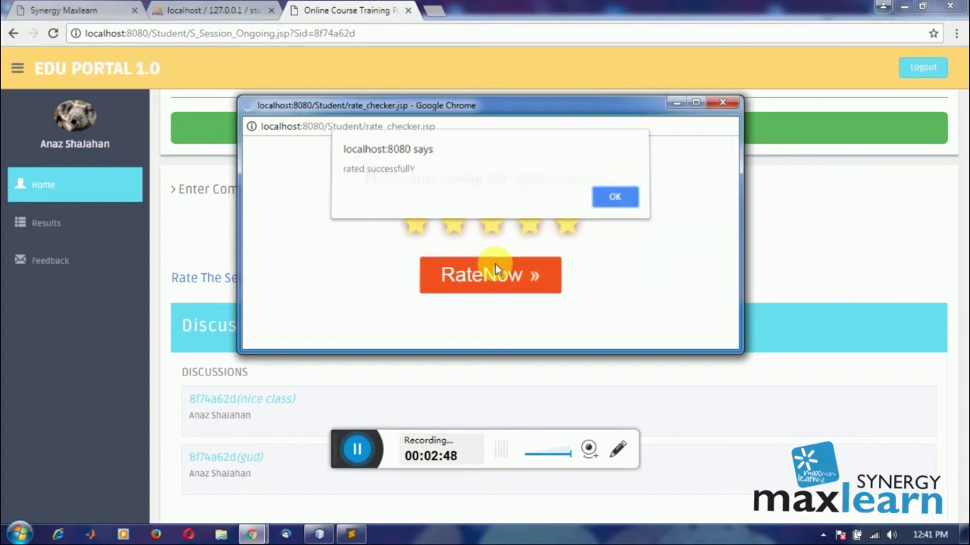
pyautogui.click(602, 206)
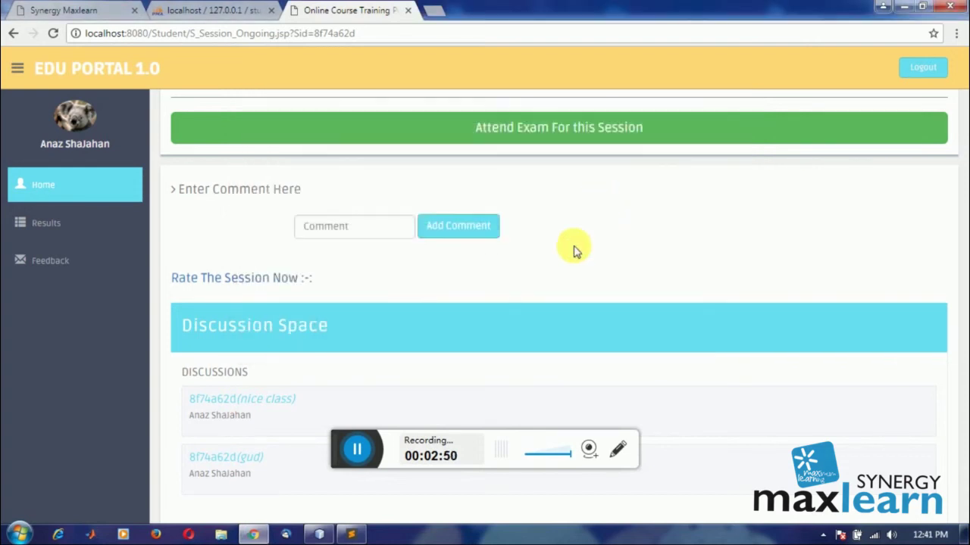
# Request the session notes, enter the OTP sent to the registered mobile number, and download the notes
pyautogui.scroll(2, 575, 249)
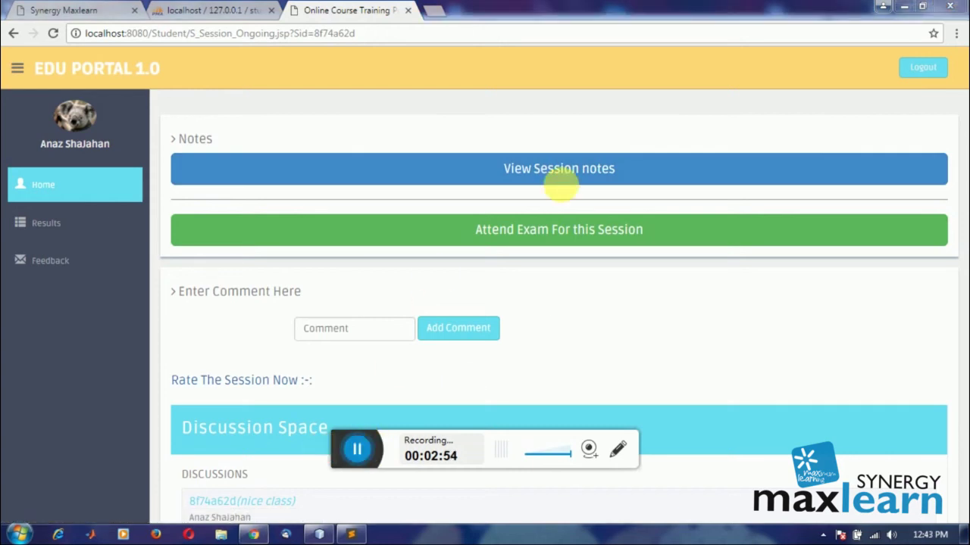
pyautogui.click(562, 176)
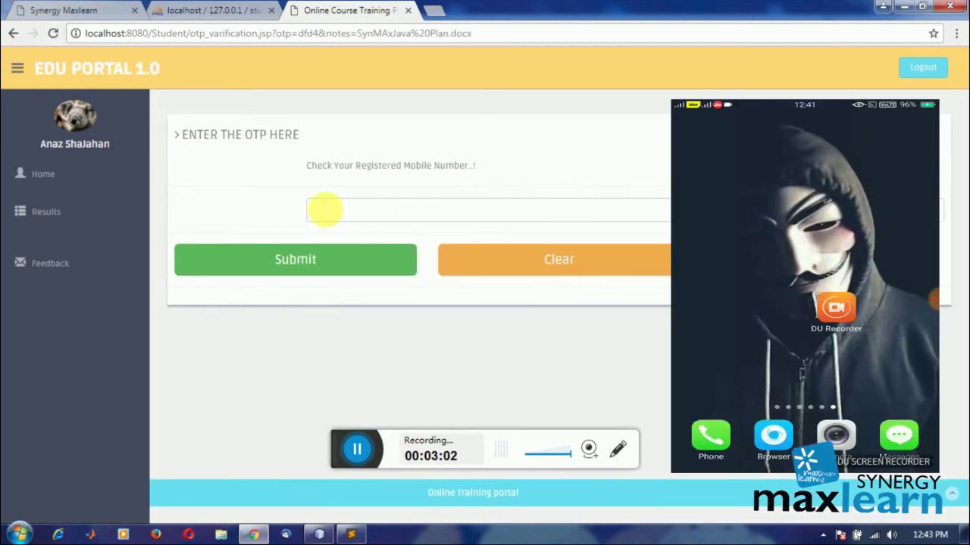
pyautogui.moveTo(190, 140); pyautogui.dragTo(484, 165)
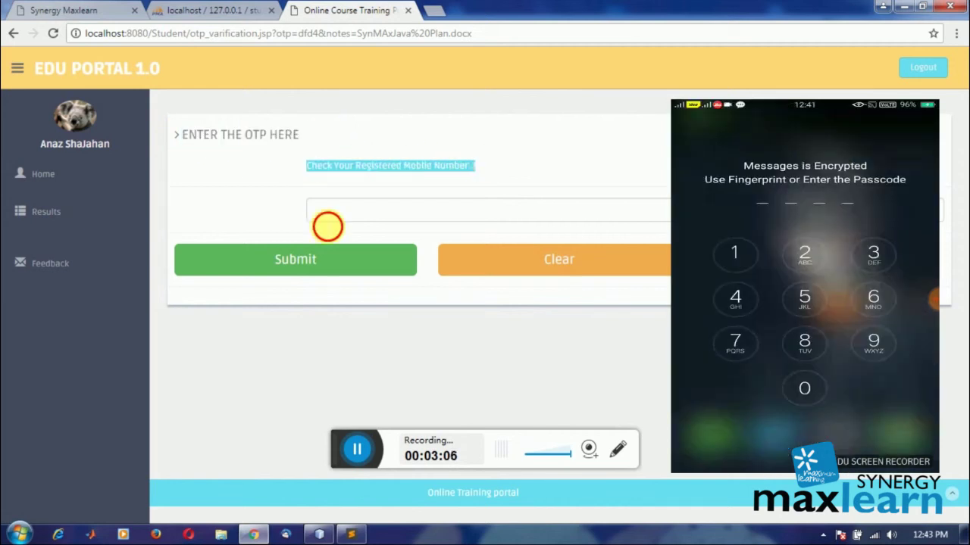
pyautogui.click(326, 214)
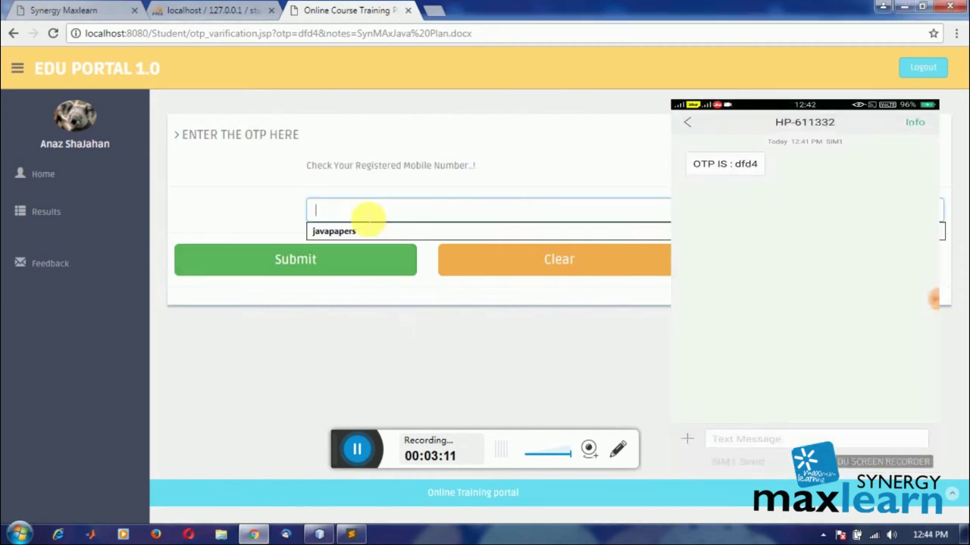
pyautogui.rightClick(364, 216)
pyautogui.click(407, 301)
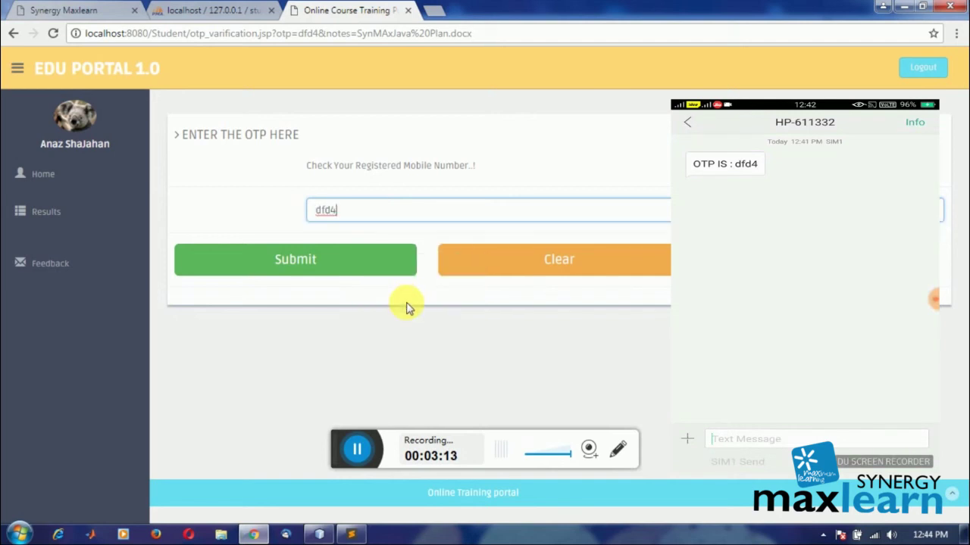
pyautogui.click(336, 258)
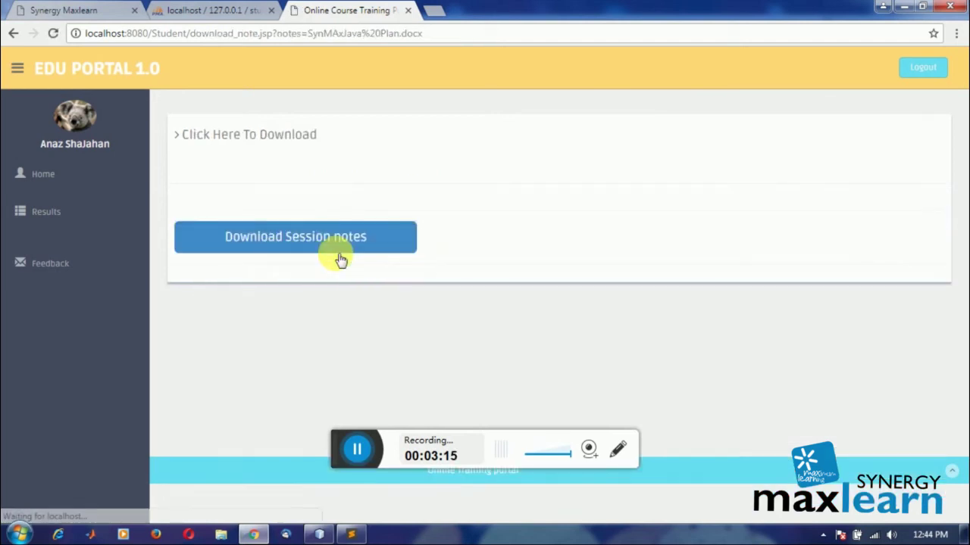
pyautogui.click(287, 236)
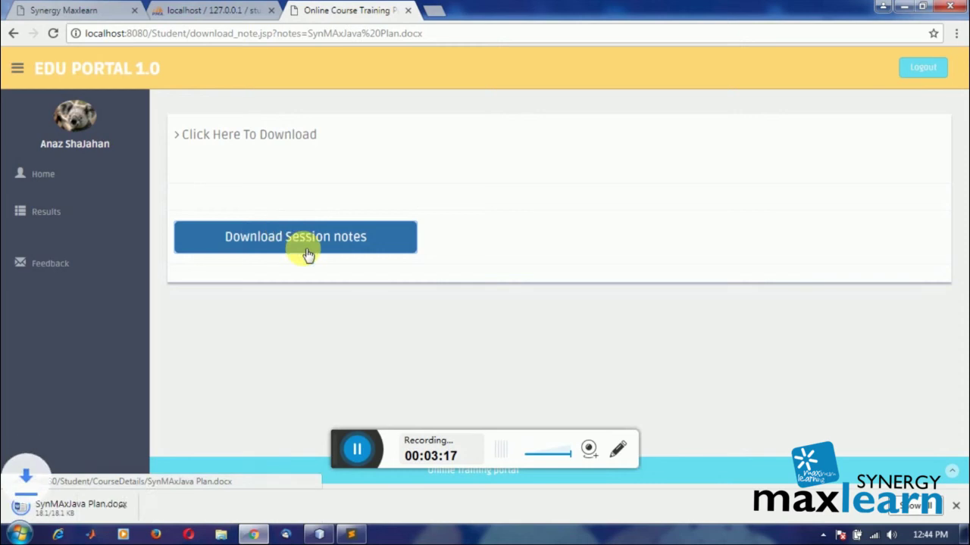
# Log out of the student account and examine the student and presenter sign-up forms before returning to the sign-in page
pyautogui.click(928, 68)
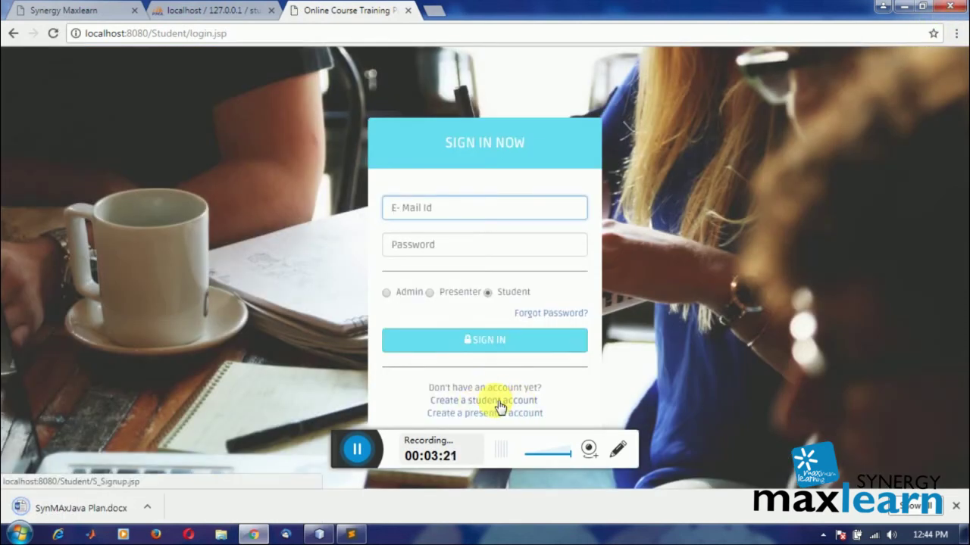
pyautogui.click(497, 401)
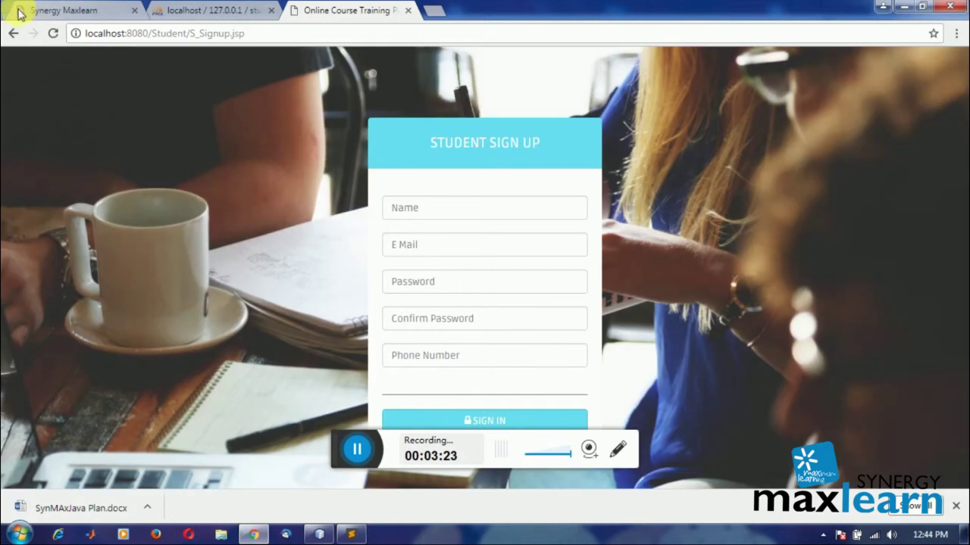
pyautogui.click(13, 34)
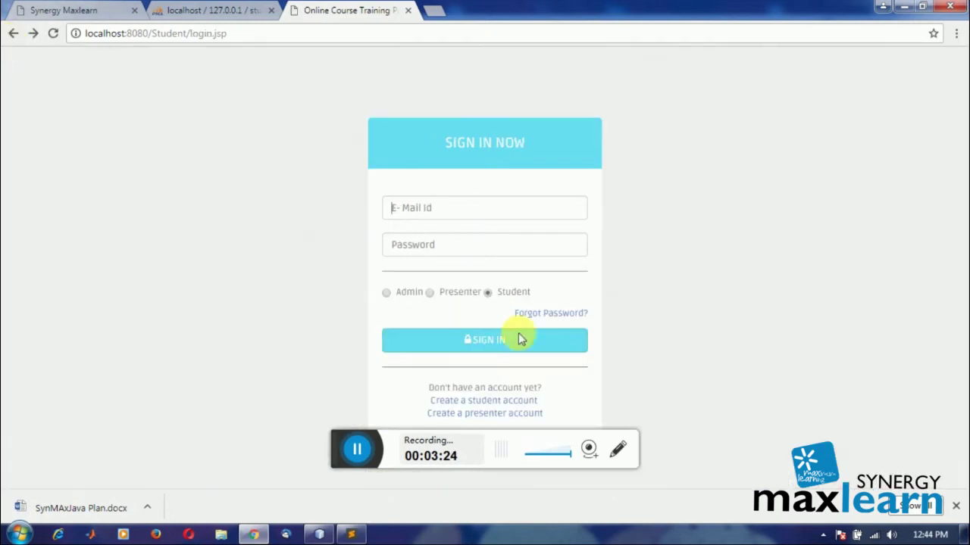
pyautogui.click(489, 415)
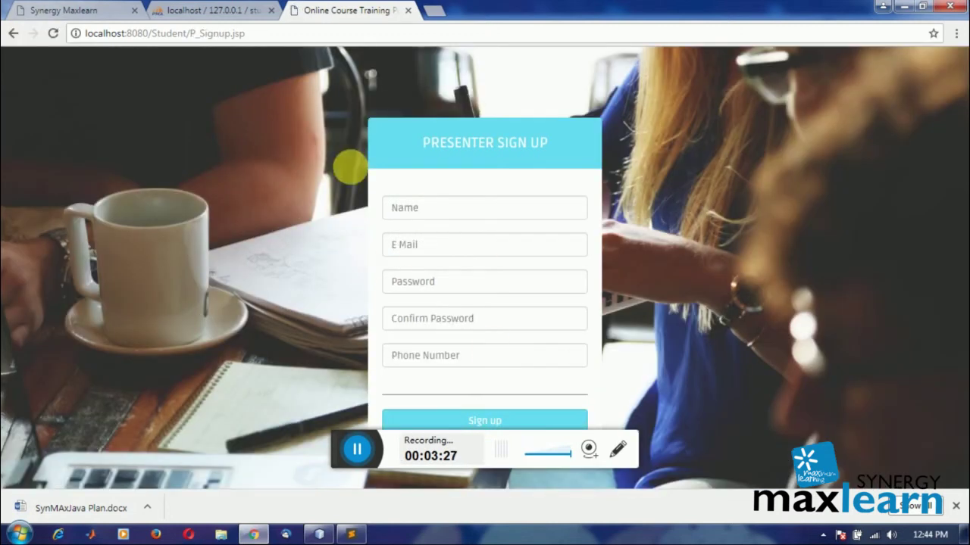
pyautogui.click(12, 33)
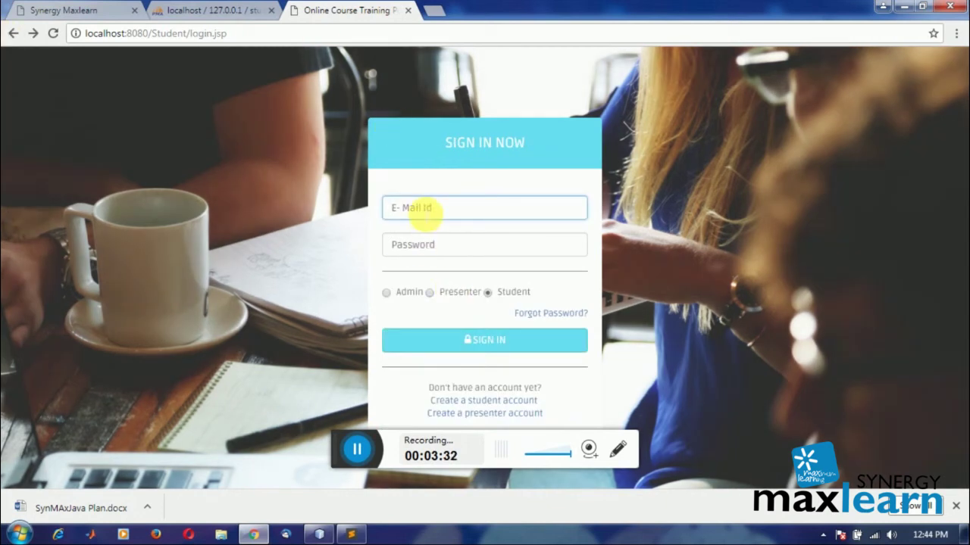
# Sign in as a Presenter with the account e-mail and password, and open the JAVA PROGRAMMING topic from the available topics
pyautogui.write('s')
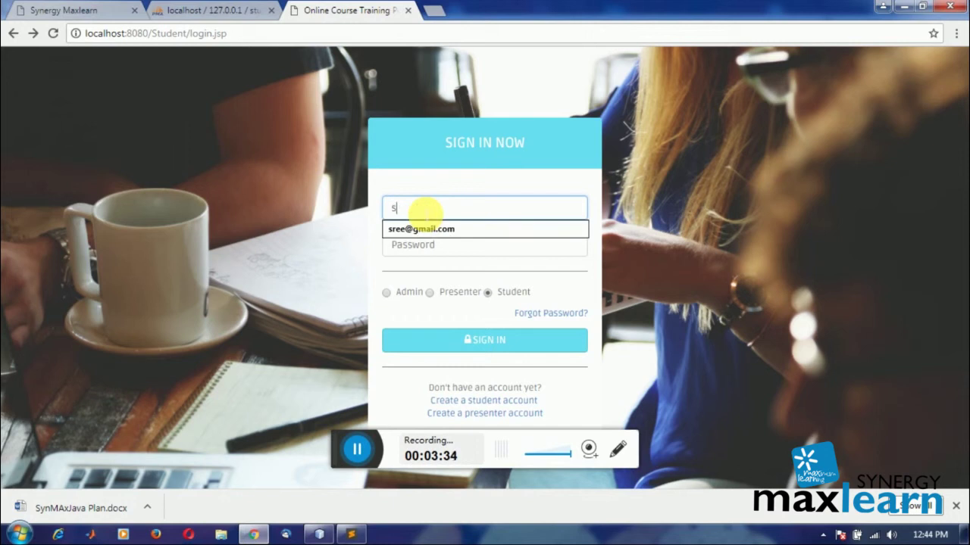
pyautogui.write('ree')
pyautogui.press('Down')
pyautogui.press('Tab')
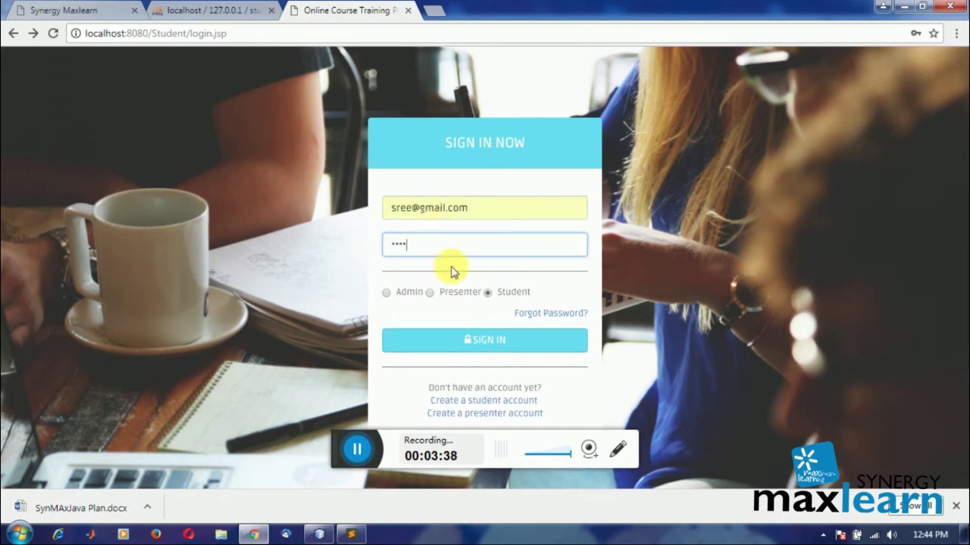
pyautogui.click(443, 294)
pyautogui.click(437, 331)
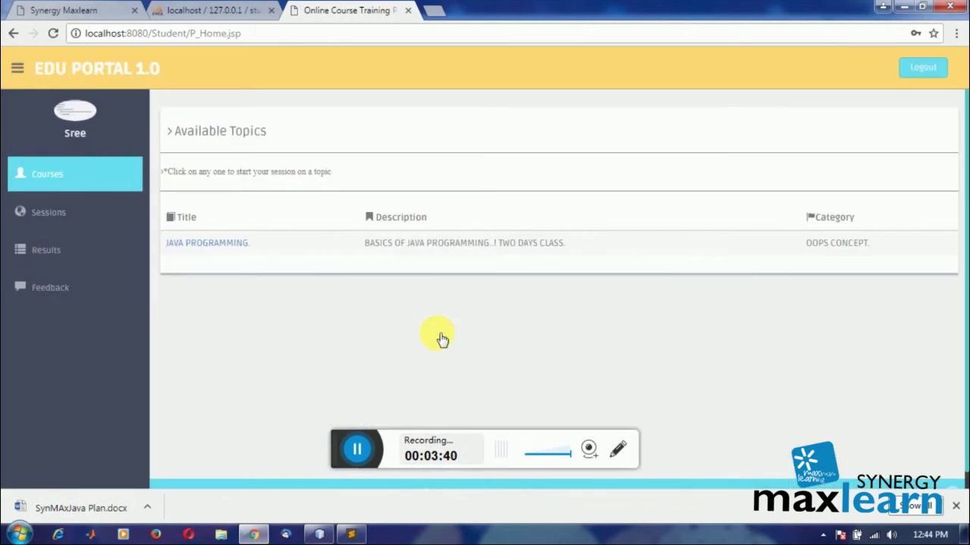
pyautogui.moveTo(169, 130); pyautogui.dragTo(323, 132)
pyautogui.click(238, 243)
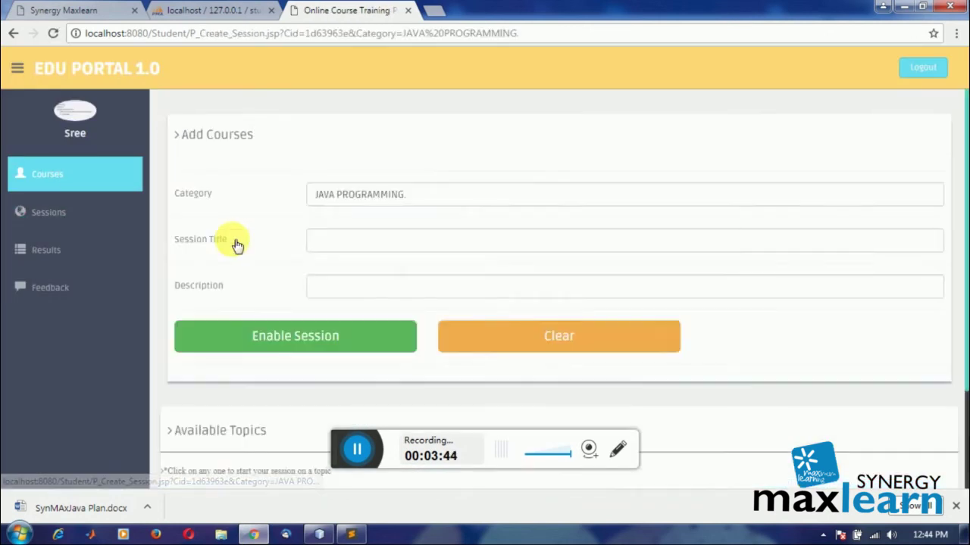
# Examine the session creation form's Session Title and Description fields and the Available Topics list for JAVA PROGRAMMING
pyautogui.click(356, 240)
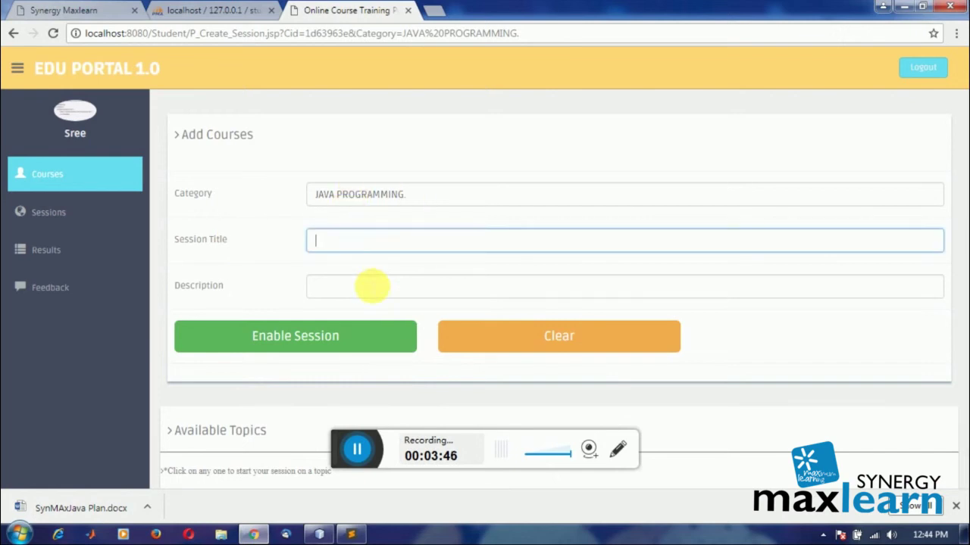
pyautogui.click(371, 286)
pyautogui.scroll(-3, 336, 385)
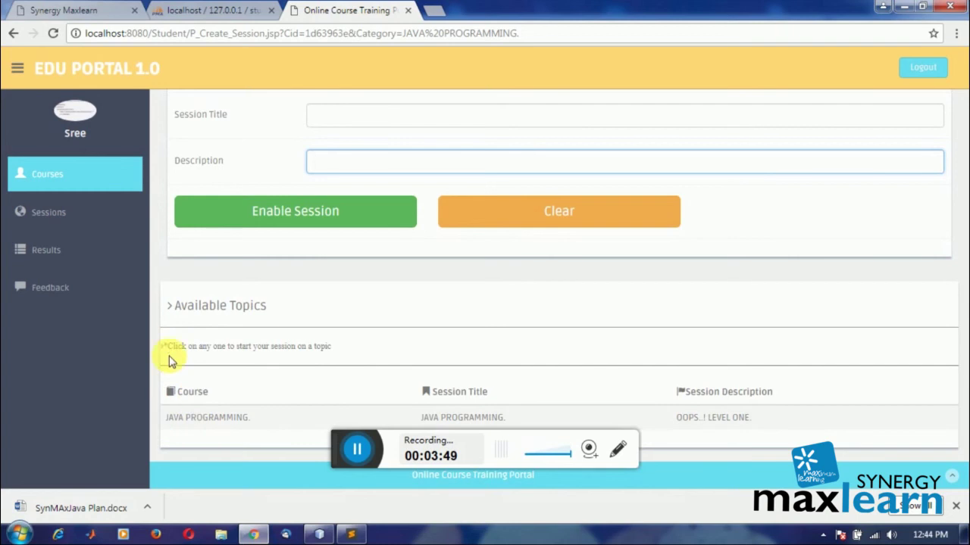
pyautogui.moveTo(179, 317); pyautogui.dragTo(336, 314)
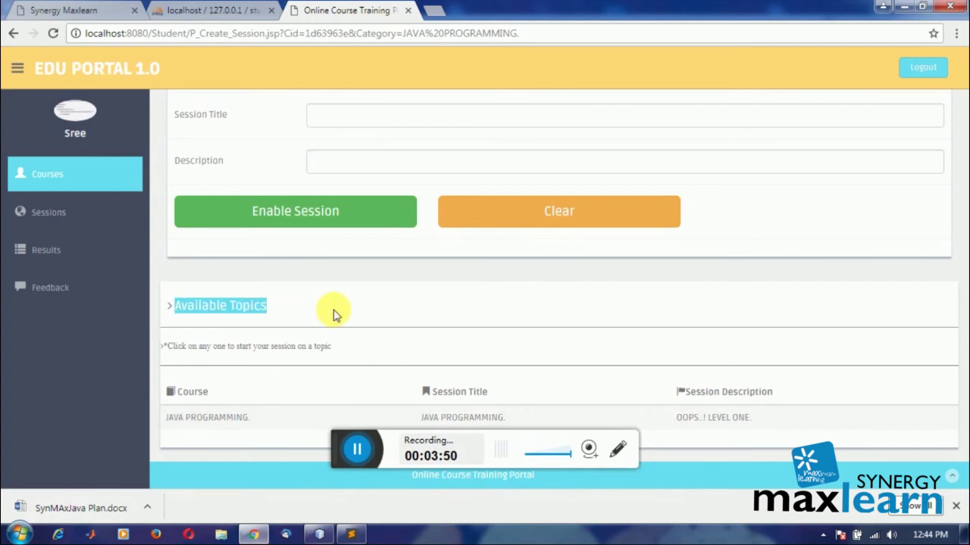
# View the presenter's sessions, open the notes upload page for the JAVA PROGRAMMING course, and return to the session list
pyautogui.click(86, 211)
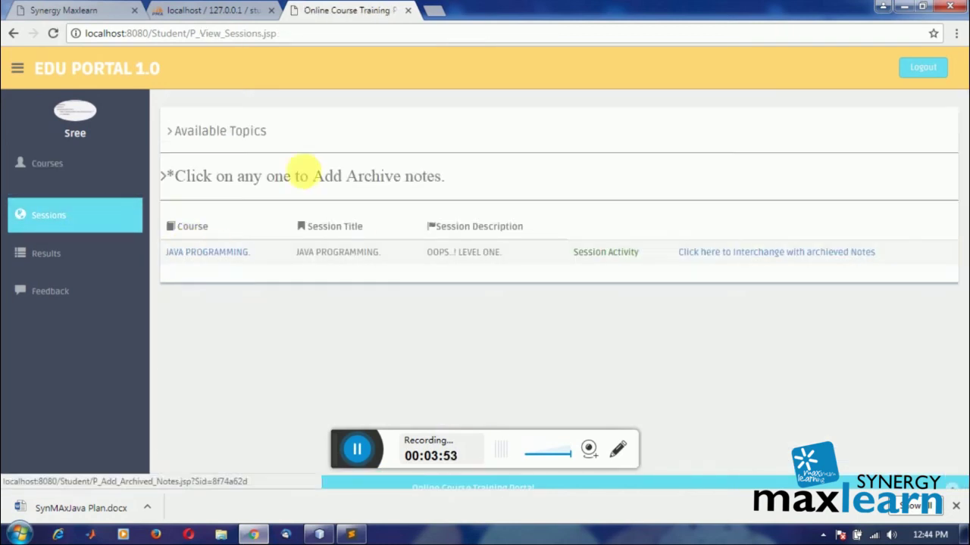
pyautogui.moveTo(184, 129); pyautogui.dragTo(328, 130)
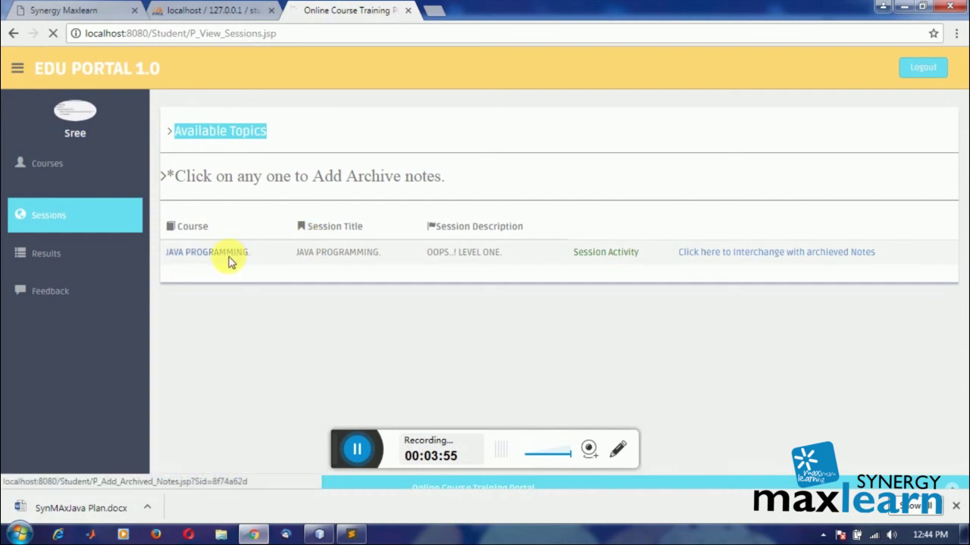
pyautogui.click(229, 255)
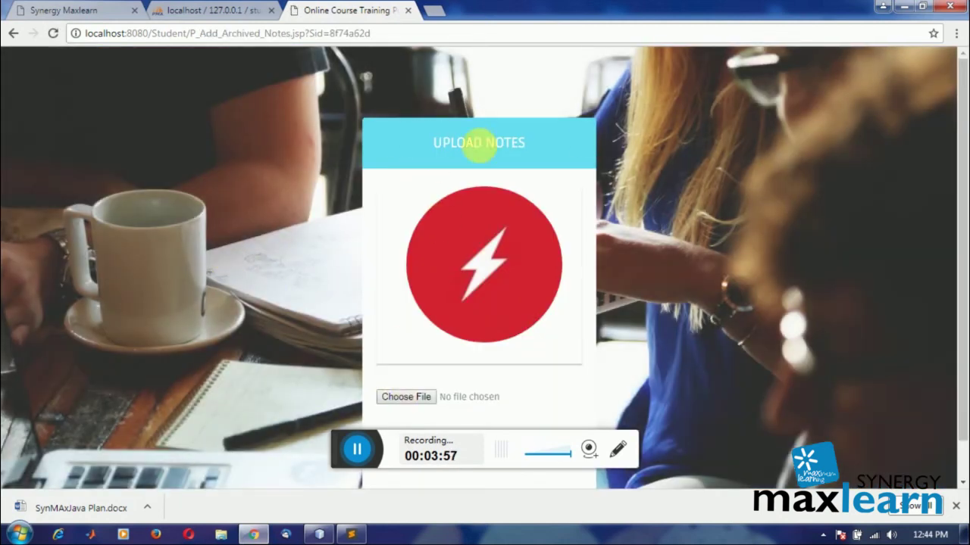
pyautogui.click(14, 34)
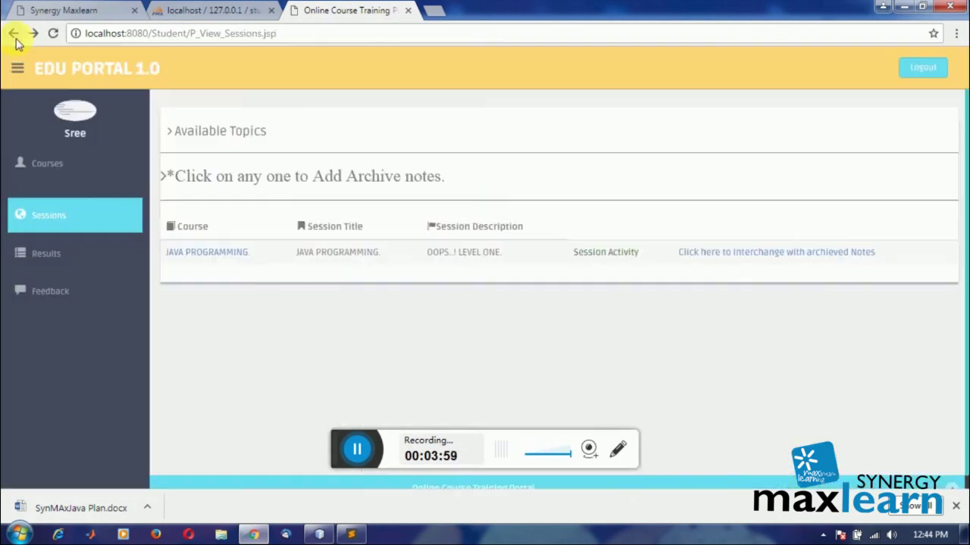
# Review the presenter's results and feedback pages, then log out of the presenter account
pyautogui.click(56, 250)
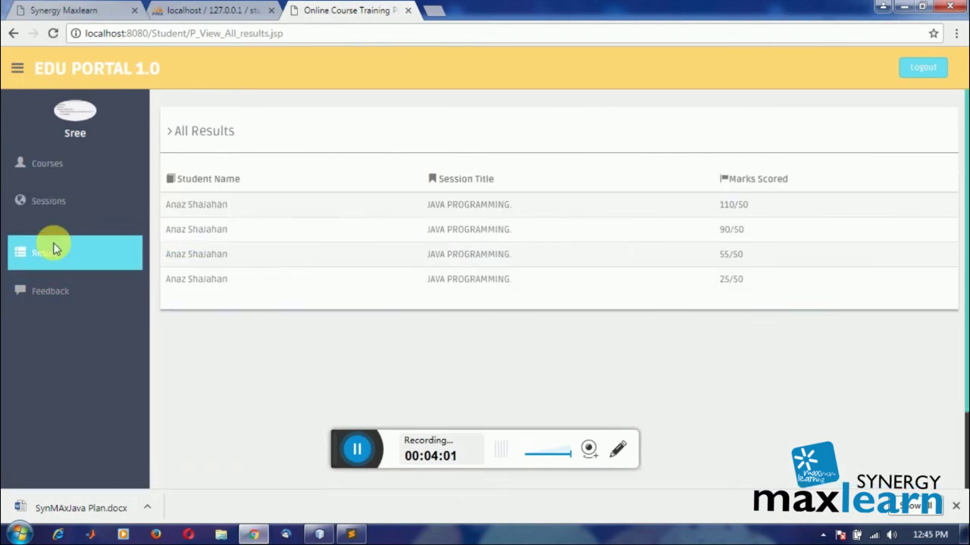
pyautogui.moveTo(170, 130); pyautogui.dragTo(296, 123)
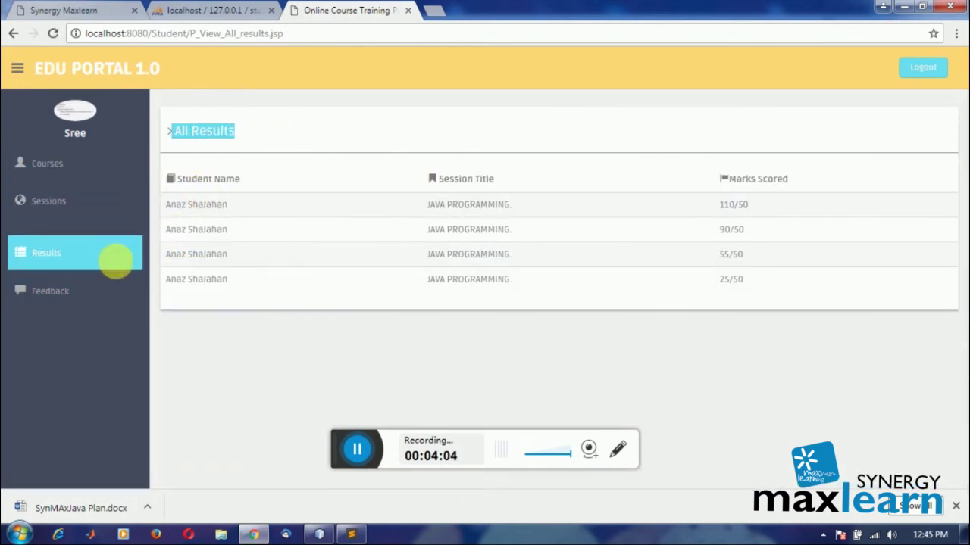
pyautogui.click(73, 282)
pyautogui.moveTo(180, 134); pyautogui.dragTo(769, 144)
pyautogui.click(921, 66)
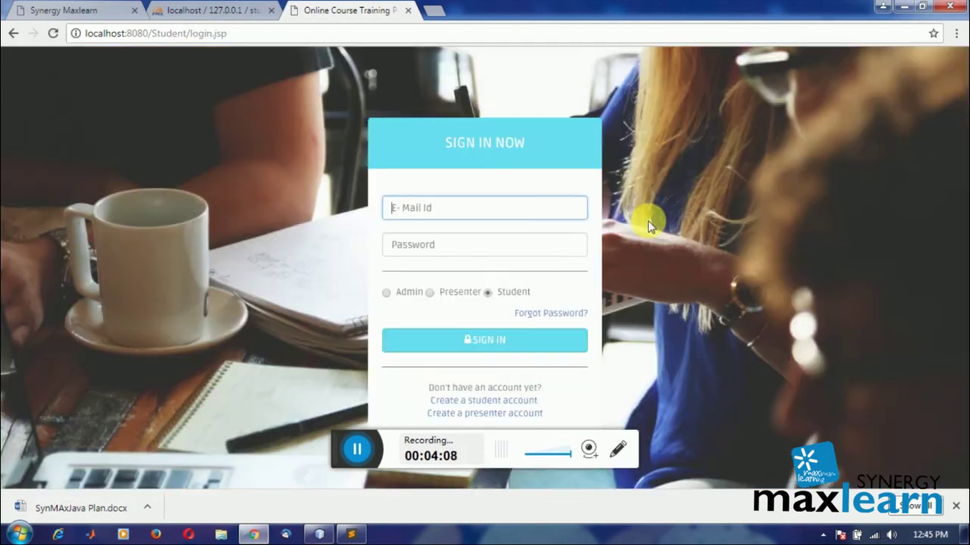
# Try to sign in as admin with the account password under the Student role, and dismiss the downloads bar
pyautogui.write('adm')
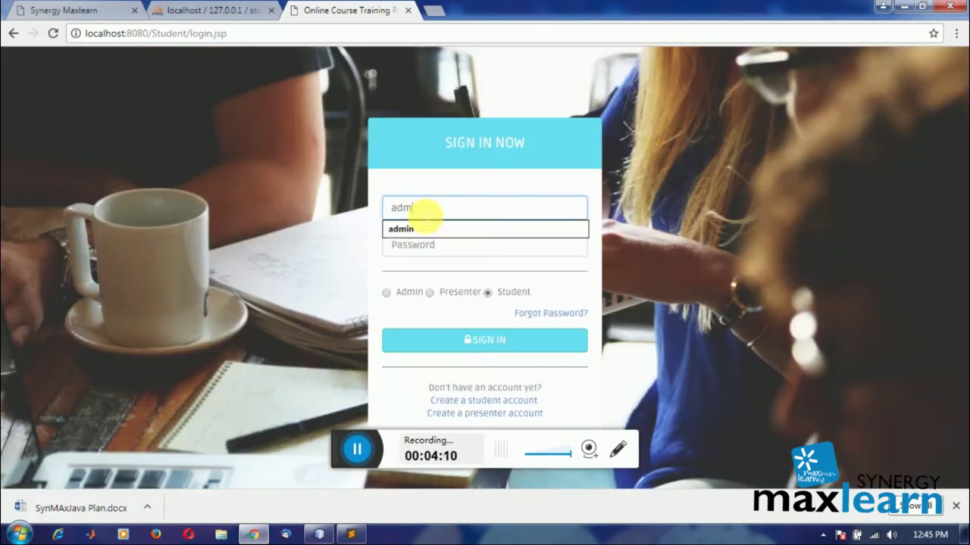
pyautogui.write('in')
pyautogui.press('Tab')
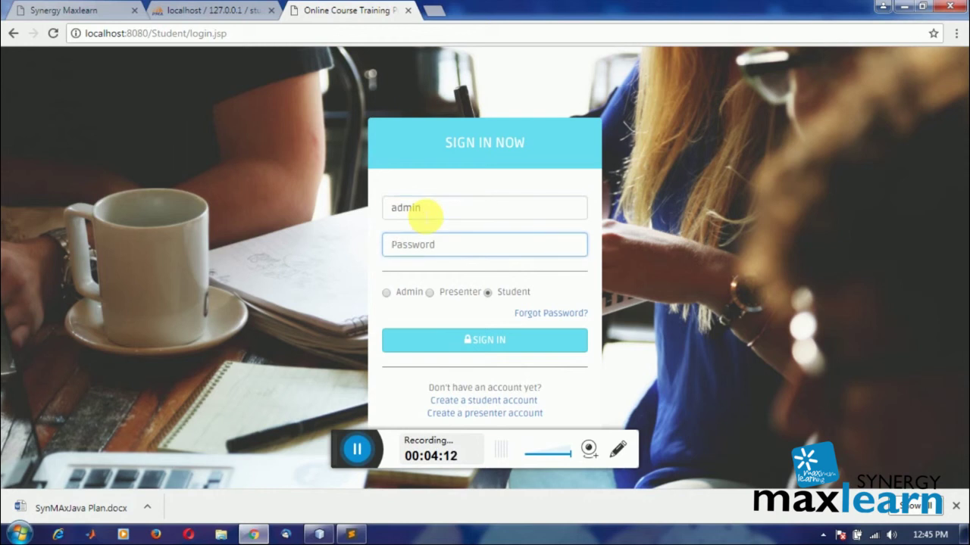
pyautogui.press('Return')
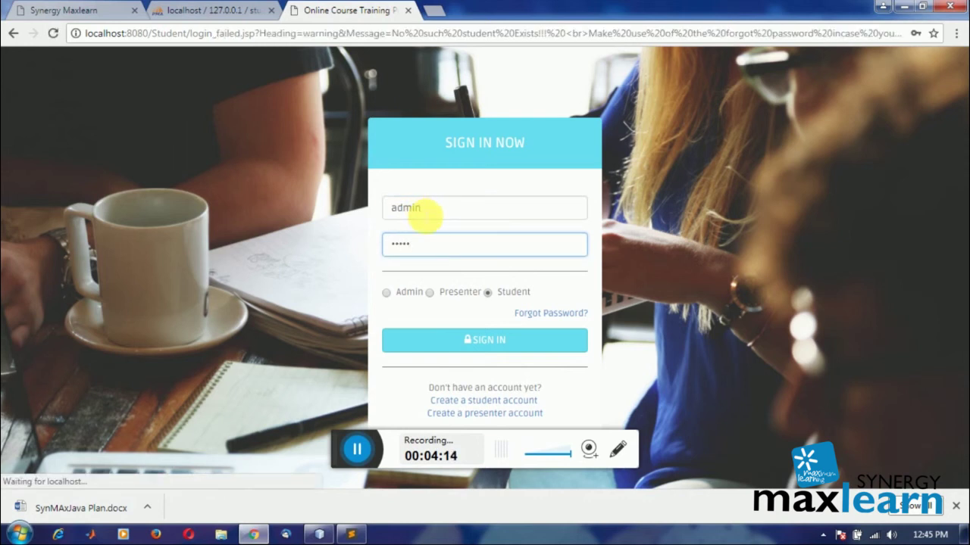
pyautogui.click(956, 506)
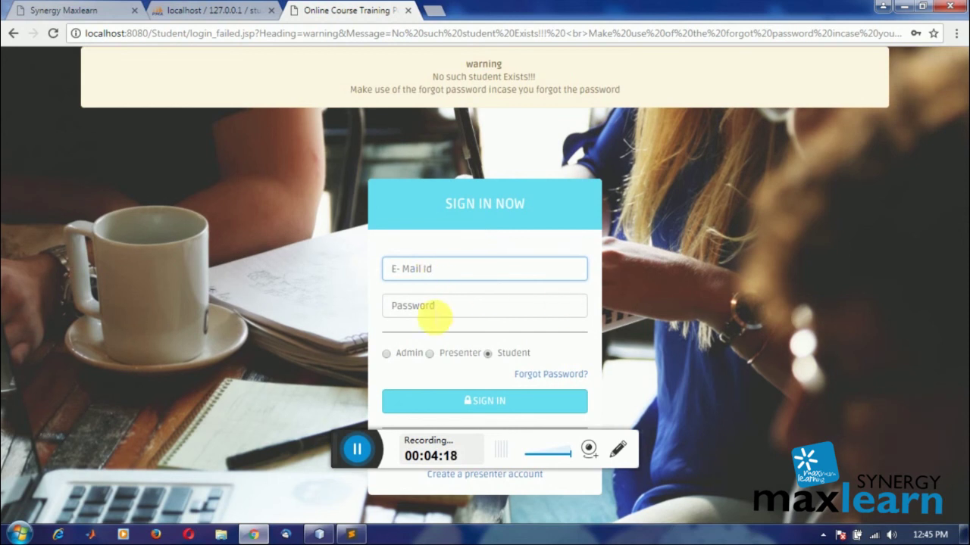
# Sign in under the Admin role with the user ID admin and the account password
pyautogui.click(387, 353)
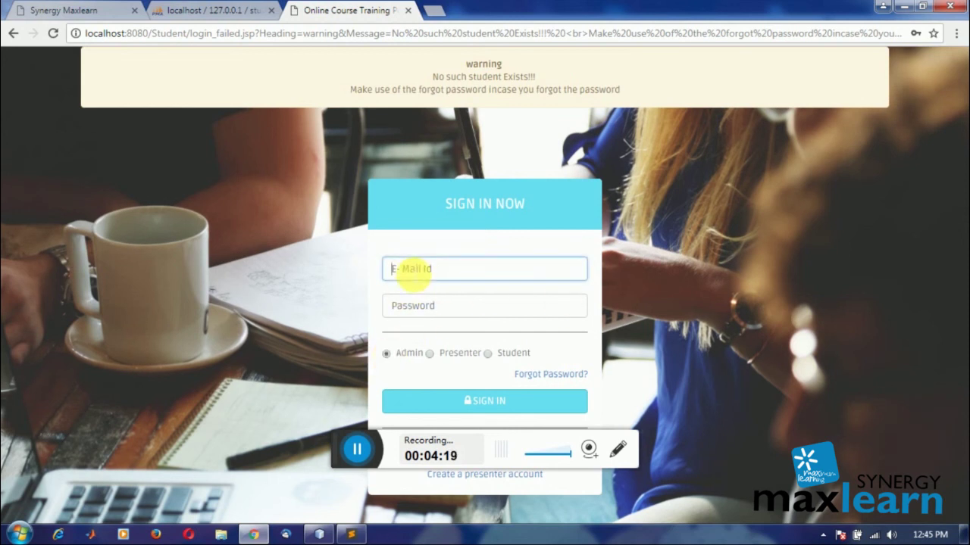
pyautogui.write('admin')
pyautogui.press('Tab')
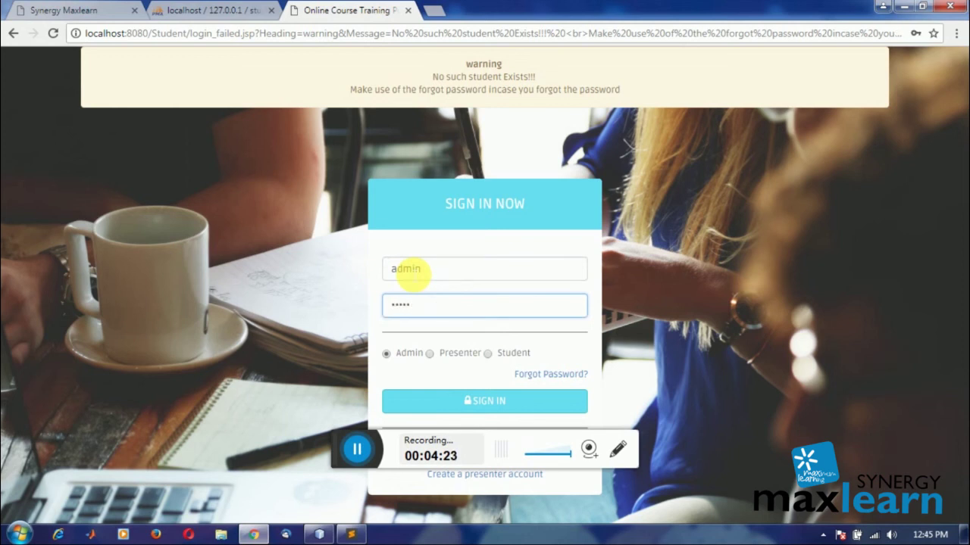
pyautogui.click(496, 402)
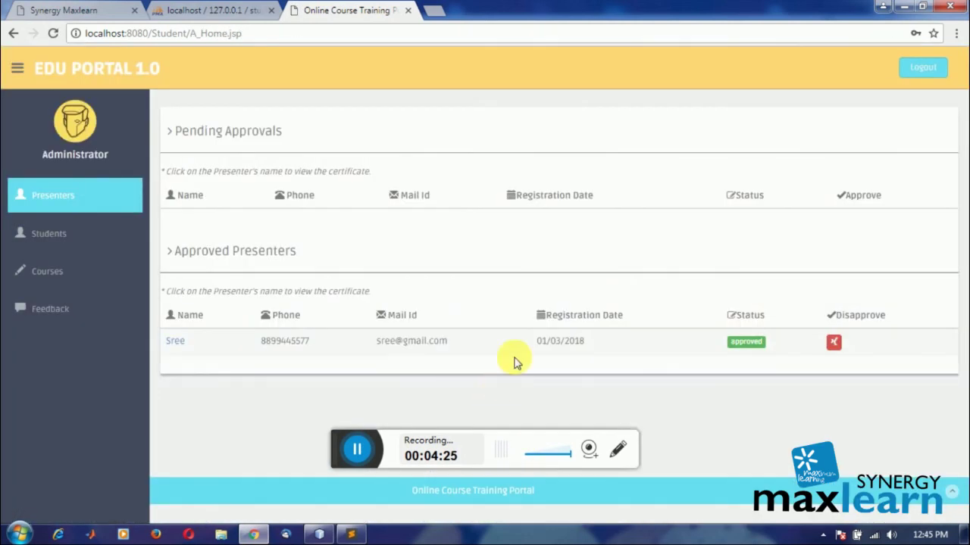
# Examine the pending and approved lists for presenters and for students in the administrator account
pyautogui.moveTo(182, 131); pyautogui.dragTo(197, 131)
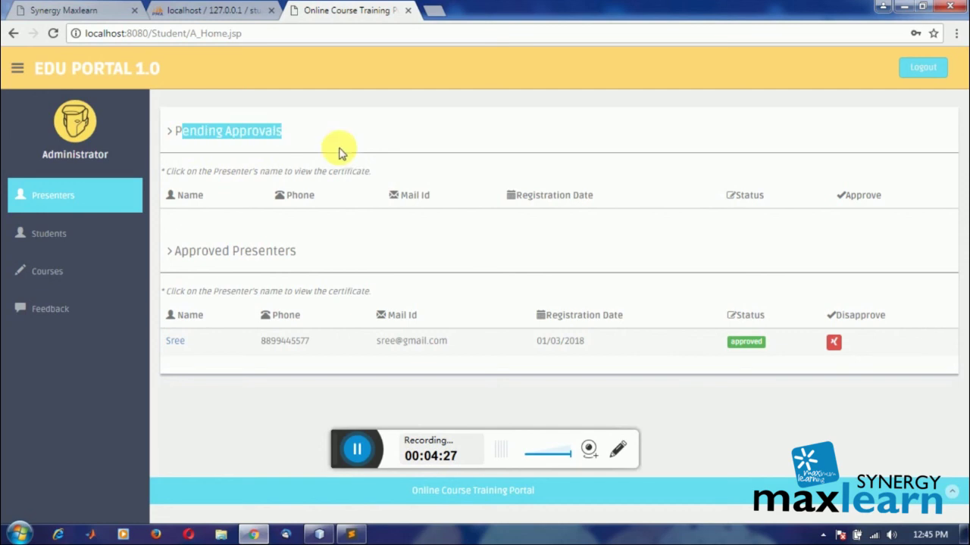
pyautogui.moveTo(185, 251); pyautogui.dragTo(372, 253)
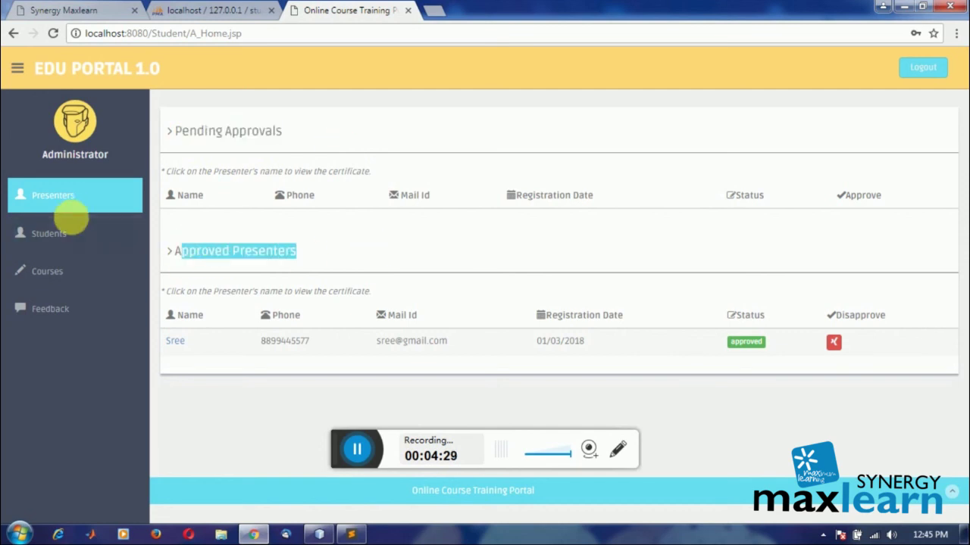
pyautogui.click(65, 227)
pyautogui.moveTo(182, 132); pyautogui.dragTo(331, 144)
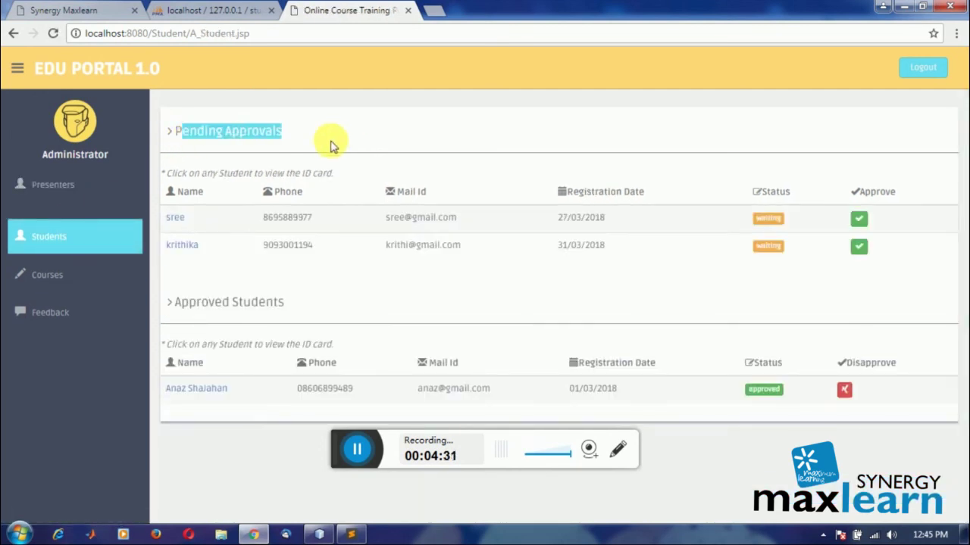
pyautogui.click(279, 309)
pyautogui.tripleClick(279, 303)
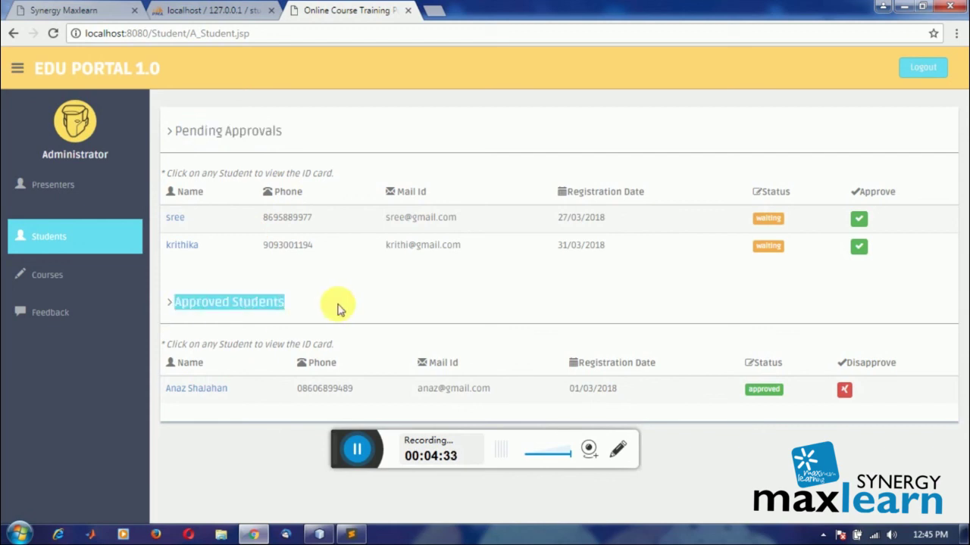
# Open the administrator's course management page and examine the Add Courses form and the Available Courses list
pyautogui.click(76, 276)
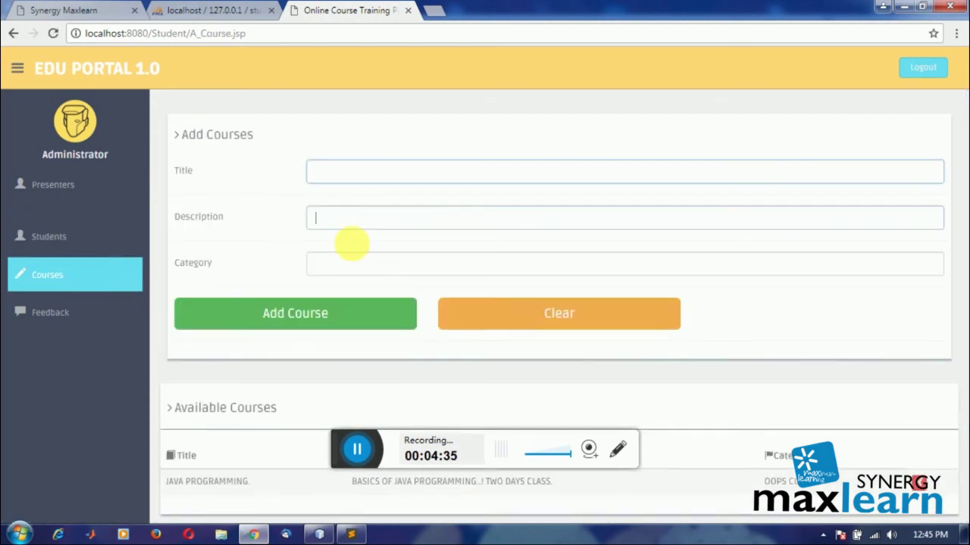
pyautogui.scroll(-1, 462, 349)
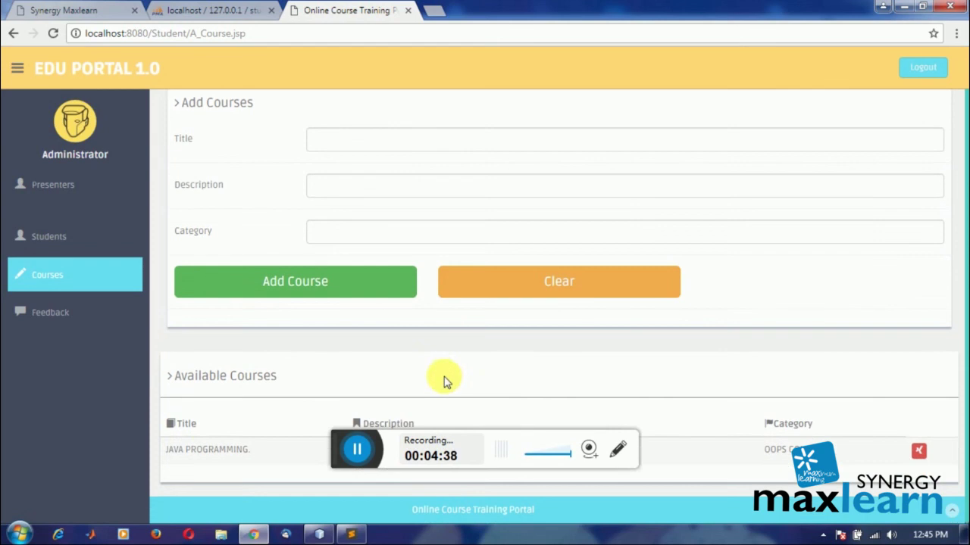
pyautogui.tripleClick(320, 382)
pyautogui.click(308, 372)
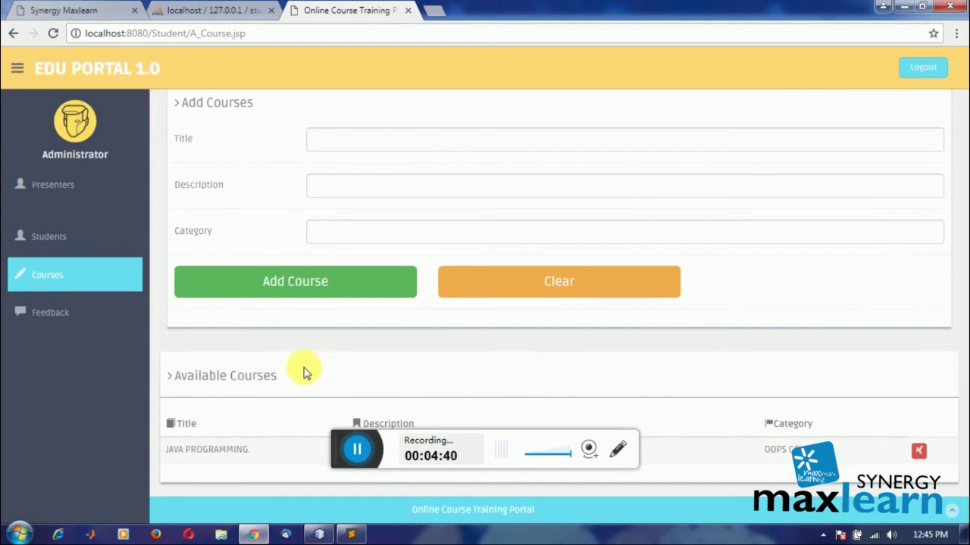
# Review the administrator's feedback messages and session ratings, then log out of the account
pyautogui.click(70, 315)
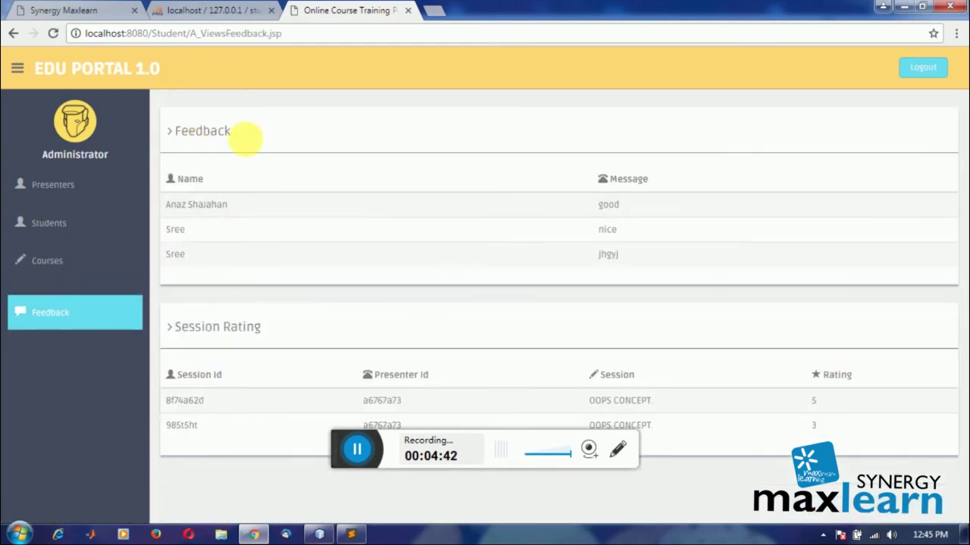
pyautogui.moveTo(244, 139); pyautogui.dragTo(250, 186)
pyautogui.moveTo(195, 326); pyautogui.dragTo(635, 333)
pyautogui.moveTo(817, 379); pyautogui.dragTo(879, 383)
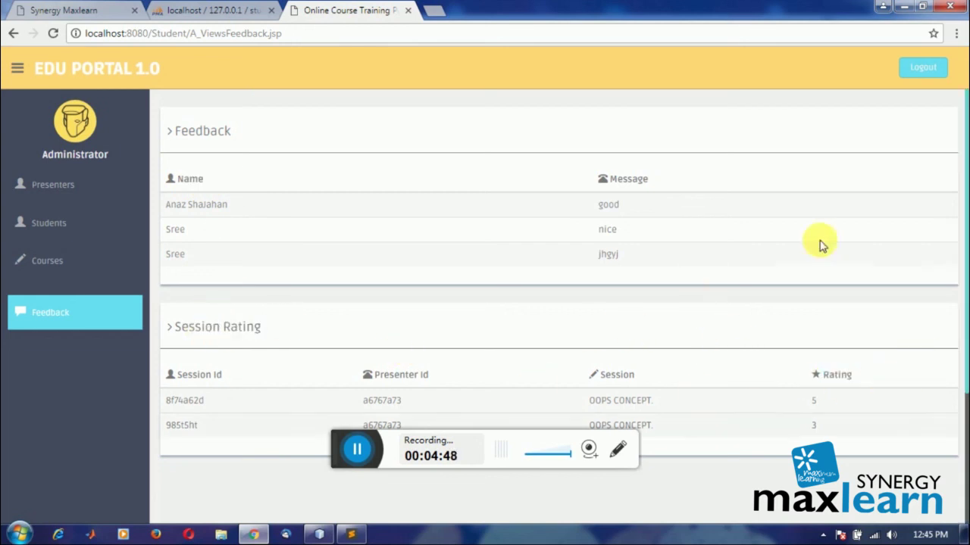
pyautogui.click(899, 81)
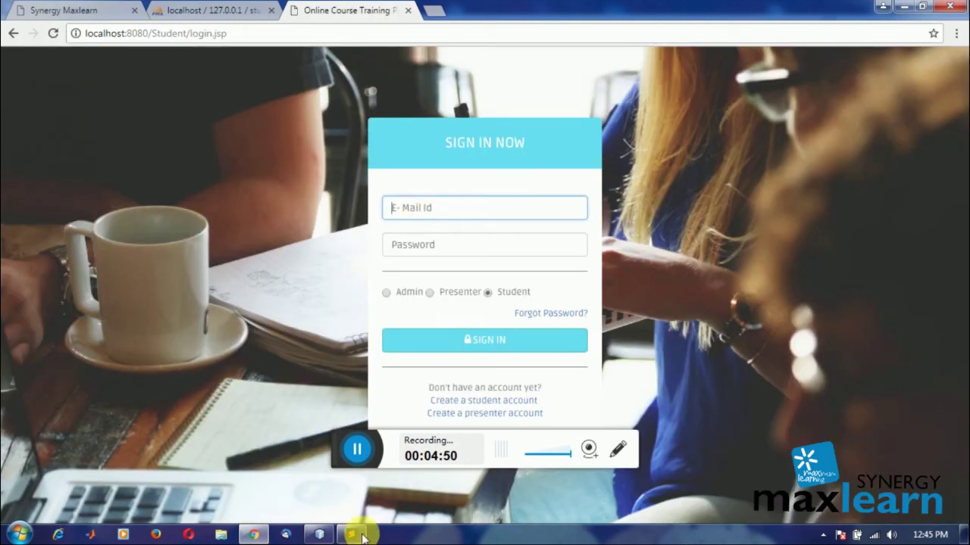
# Switch to Sublime Text and replace the entire contents of Learn App.txt with "Thank You..!"
pyautogui.click(351, 535)
pyautogui.click(407, 336)
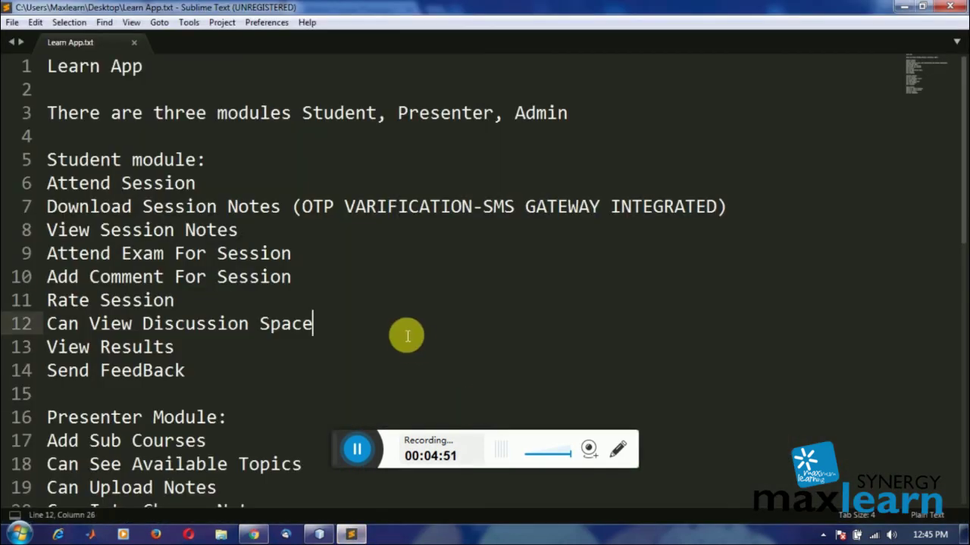
pyautogui.hotkey('ctrl', 'a')
pyautogui.press('BackSpace')
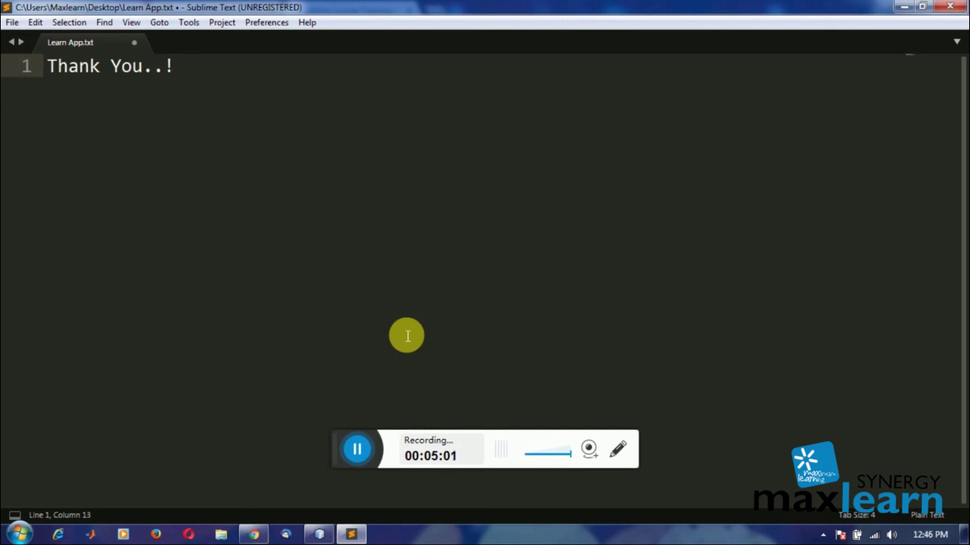
pyautogui.click(357, 449)
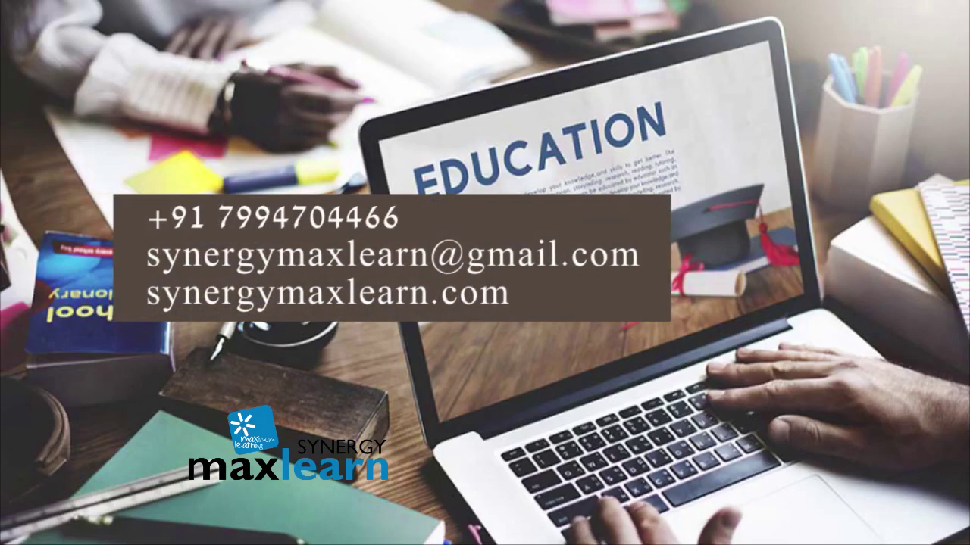